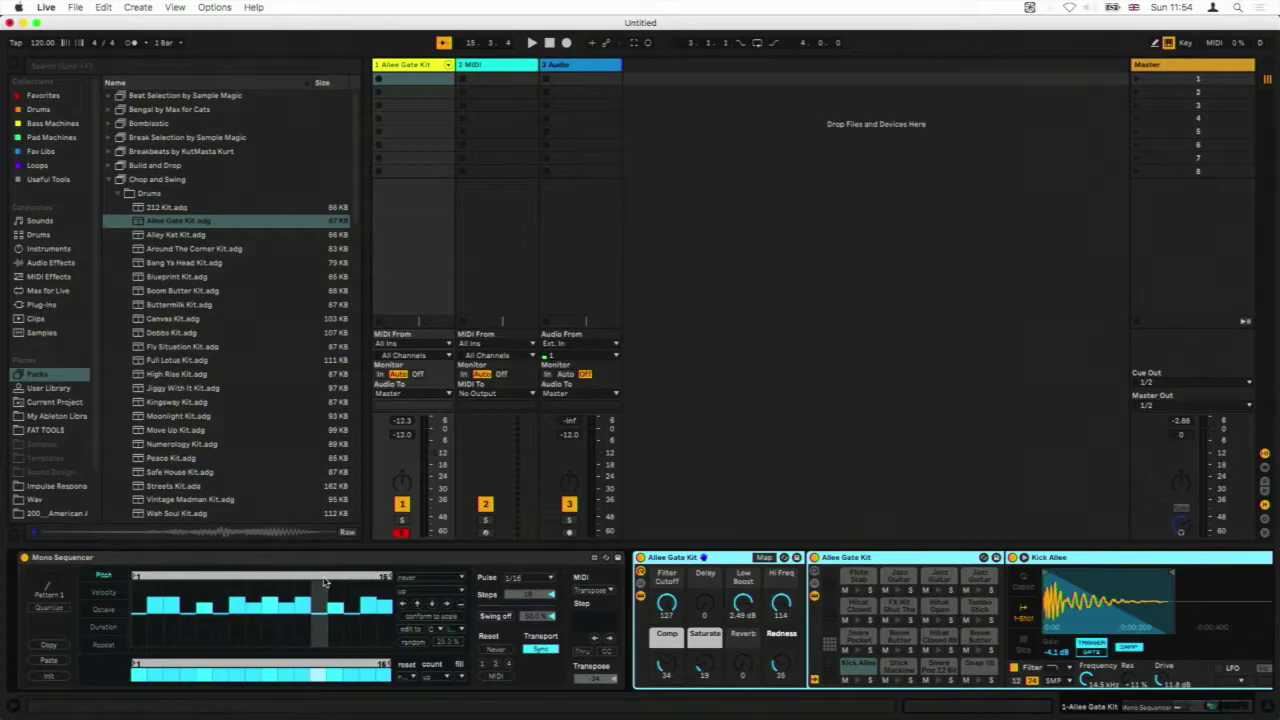
Step: Play the drum pattern and try the Mono Sequencer's pulse at 1/8 triplet before returning it to 1/16
key(space)
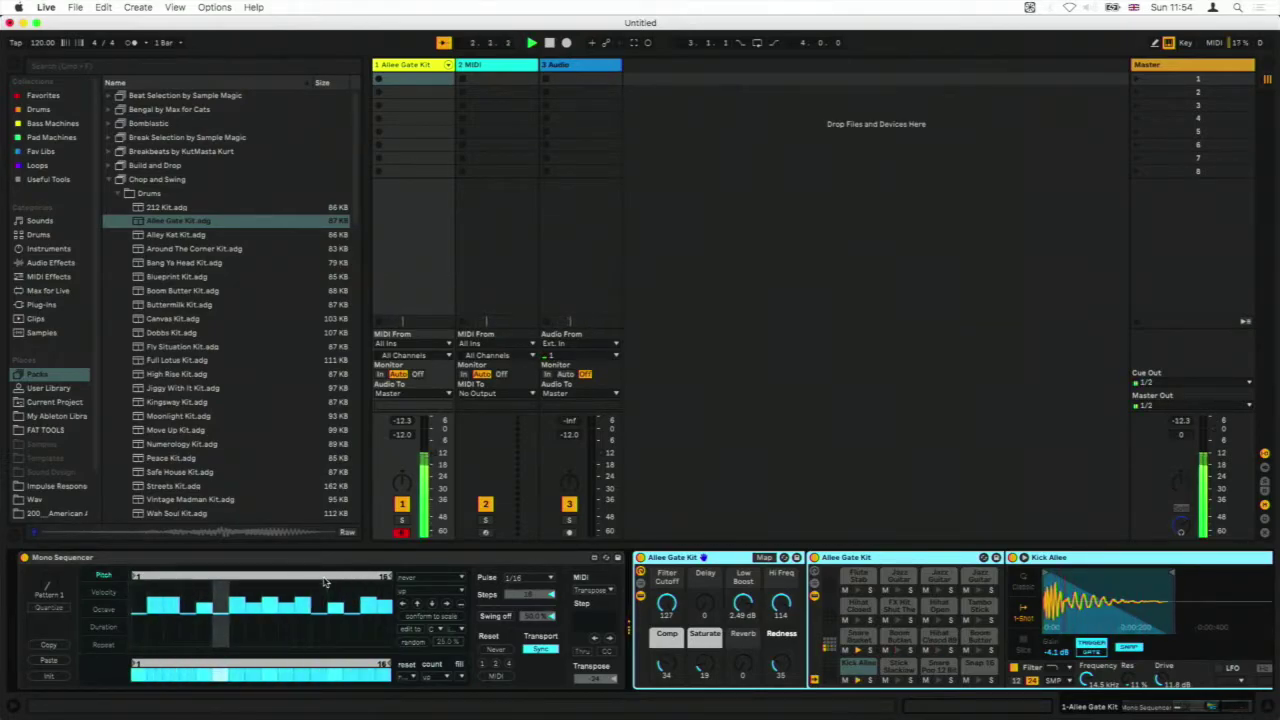
key(space)
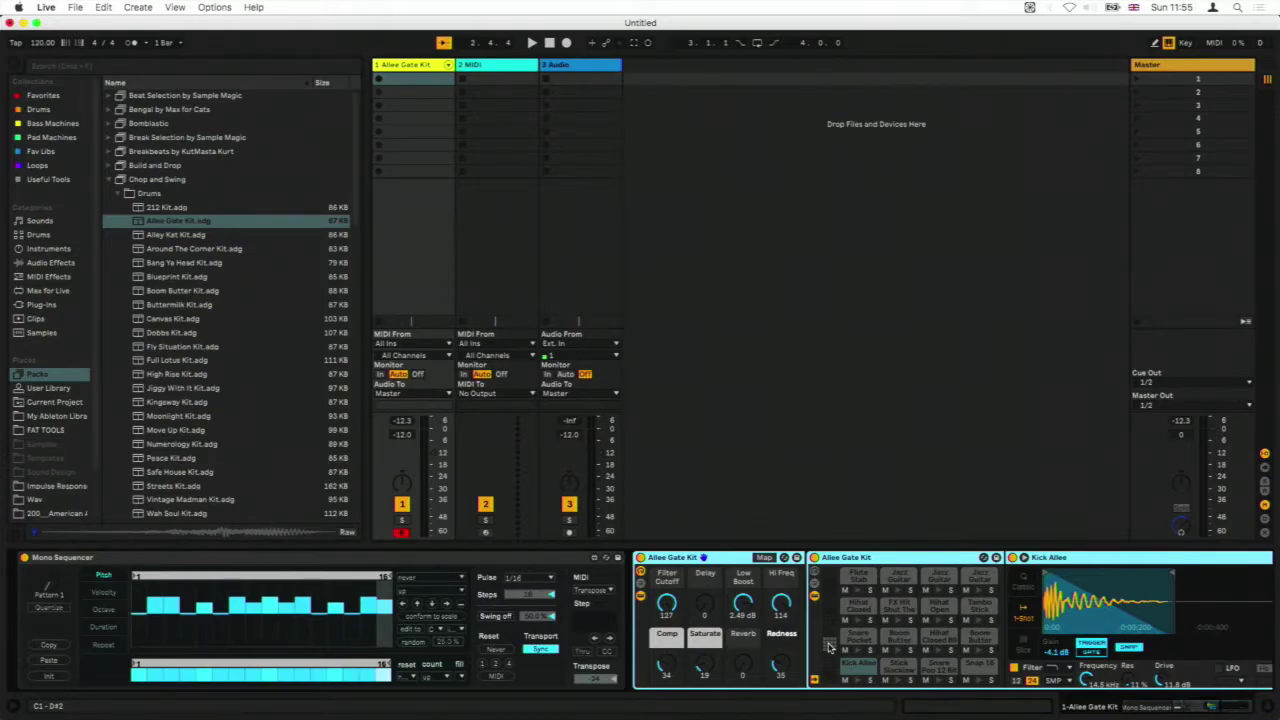
click(536, 580)
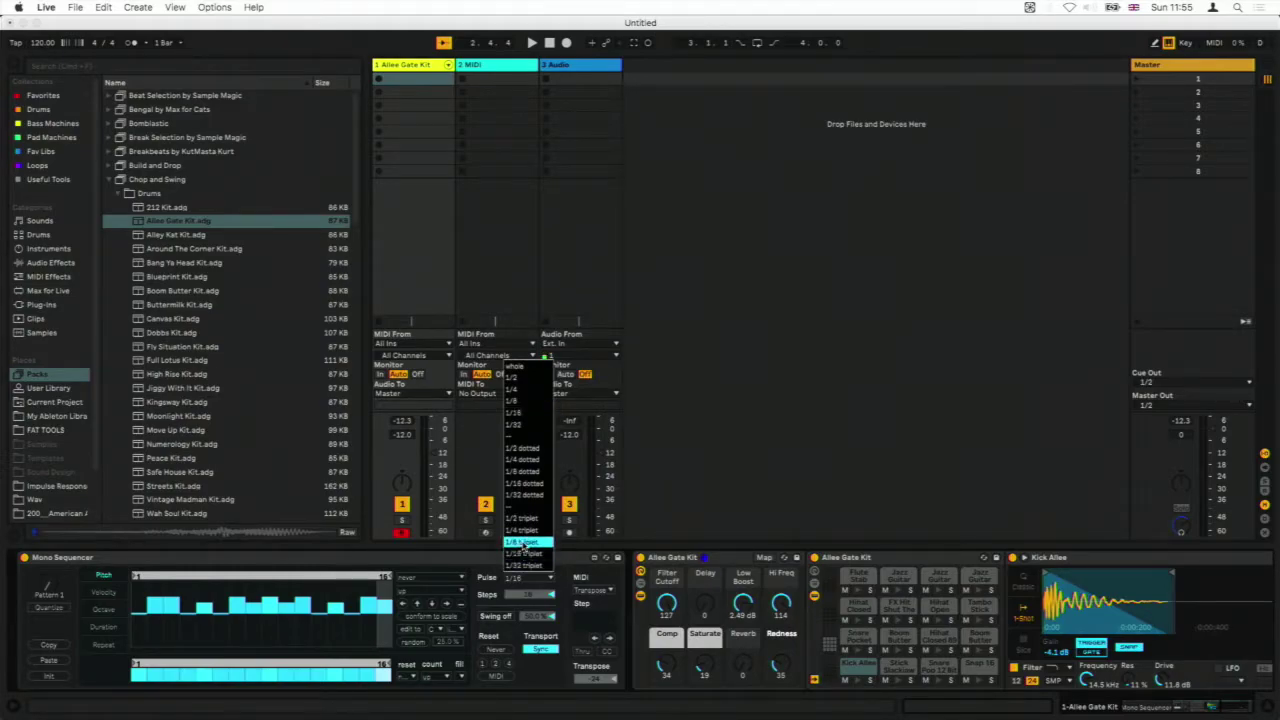
click(523, 541)
key(space)
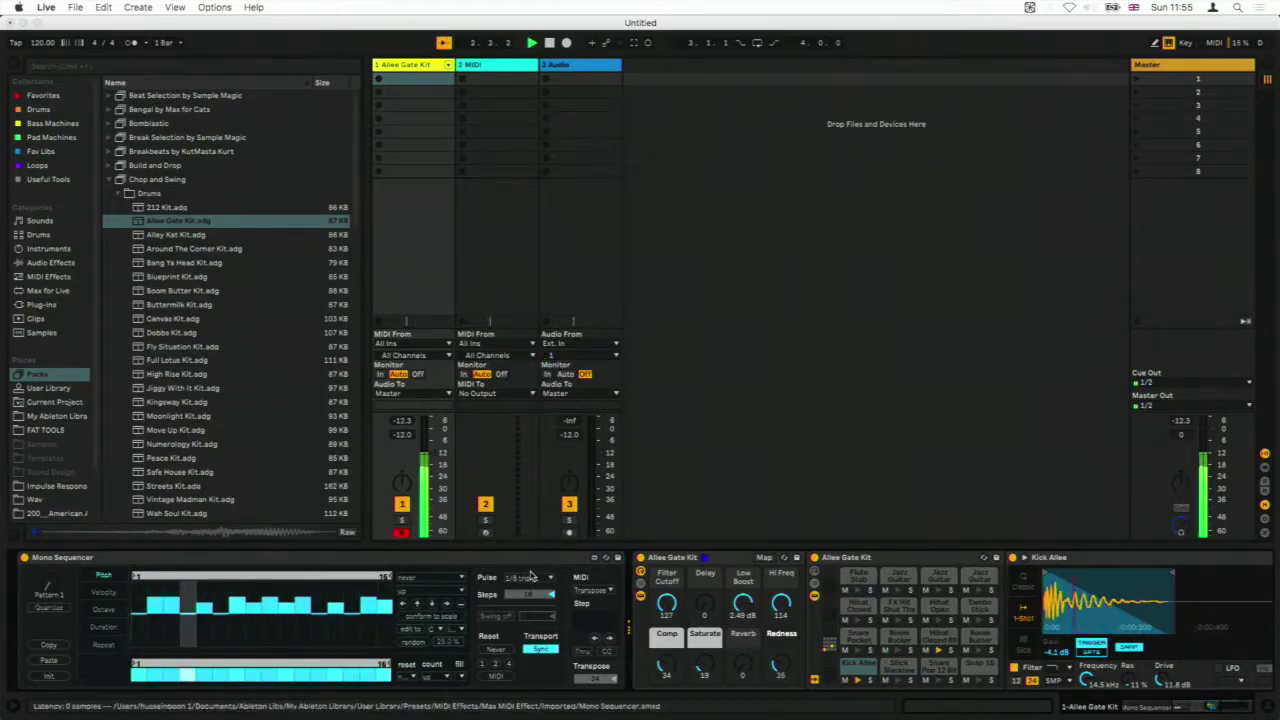
click(530, 580)
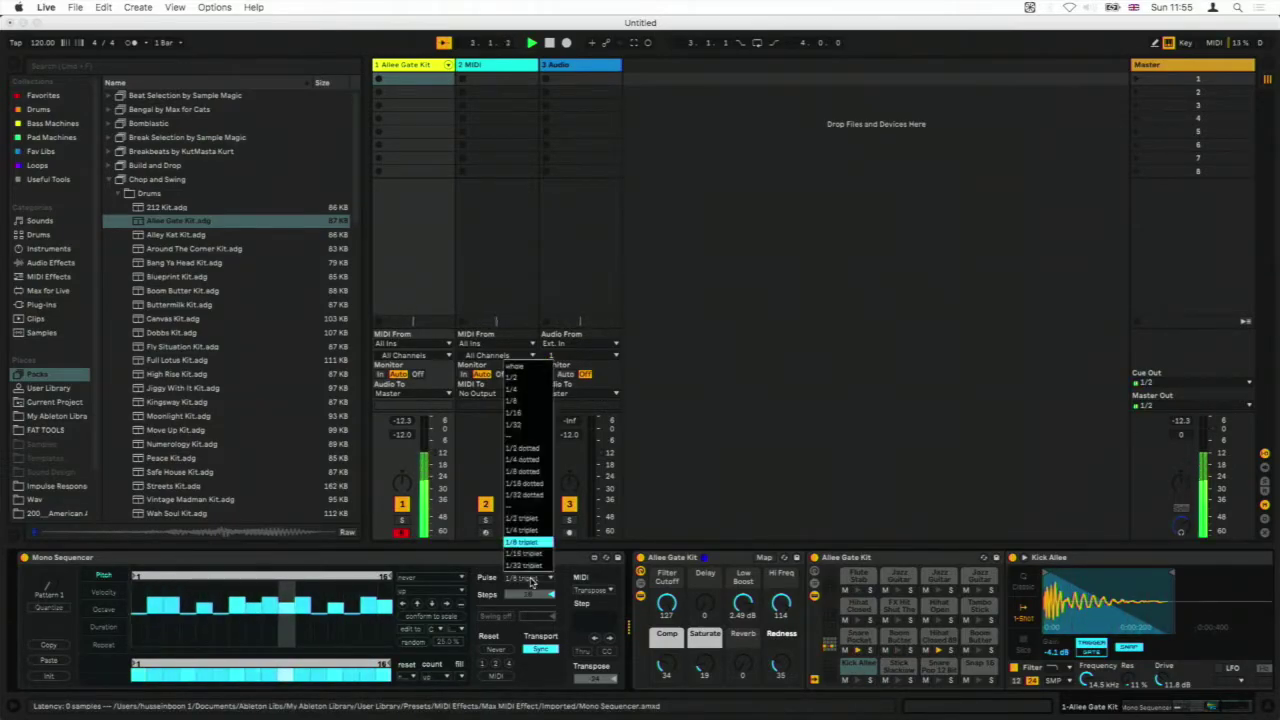
click(537, 414)
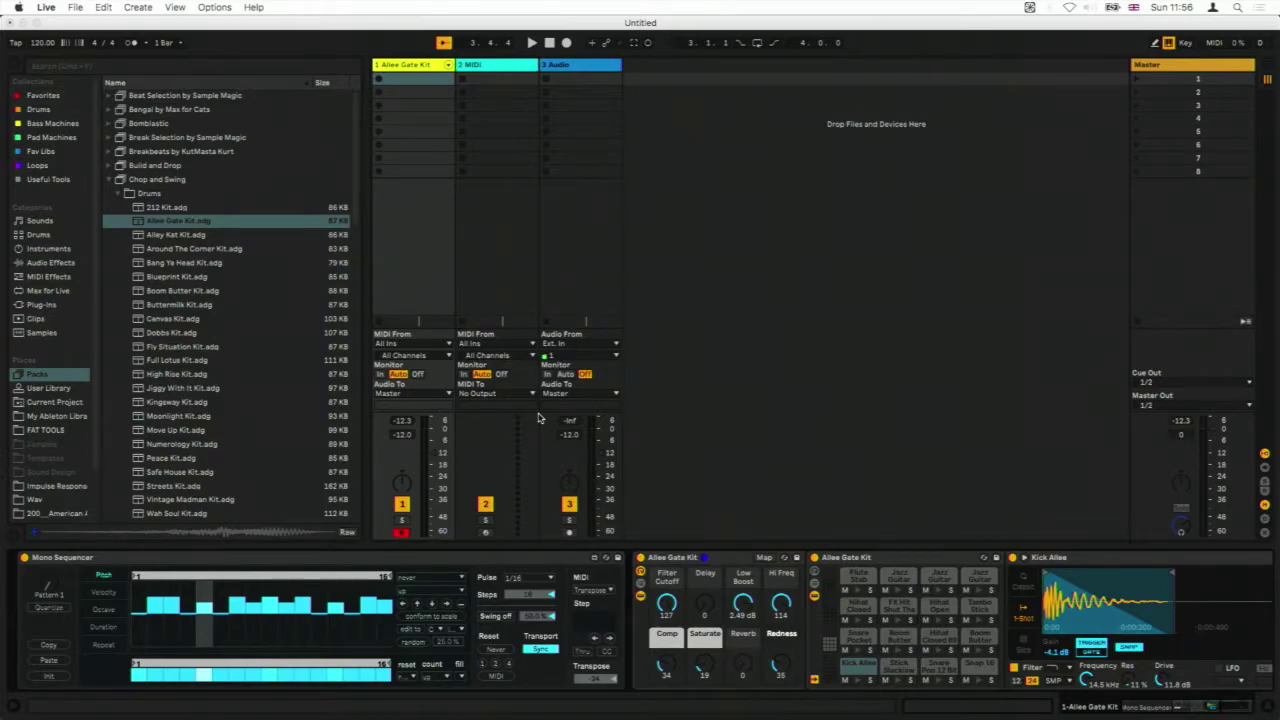
Step: In the Mono Sequencer, compare the Pitch and Repeat lanes, give step 5 a repeat value of 1 and play the pattern
click(171, 560)
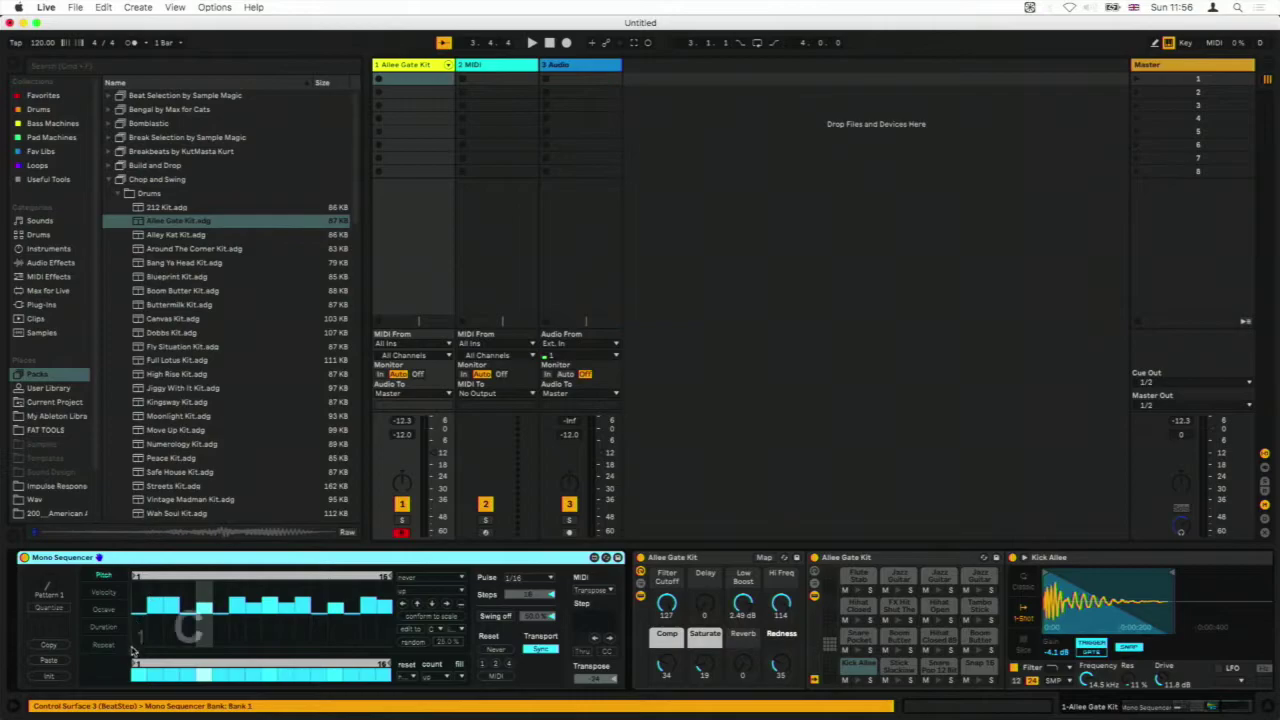
click(106, 648)
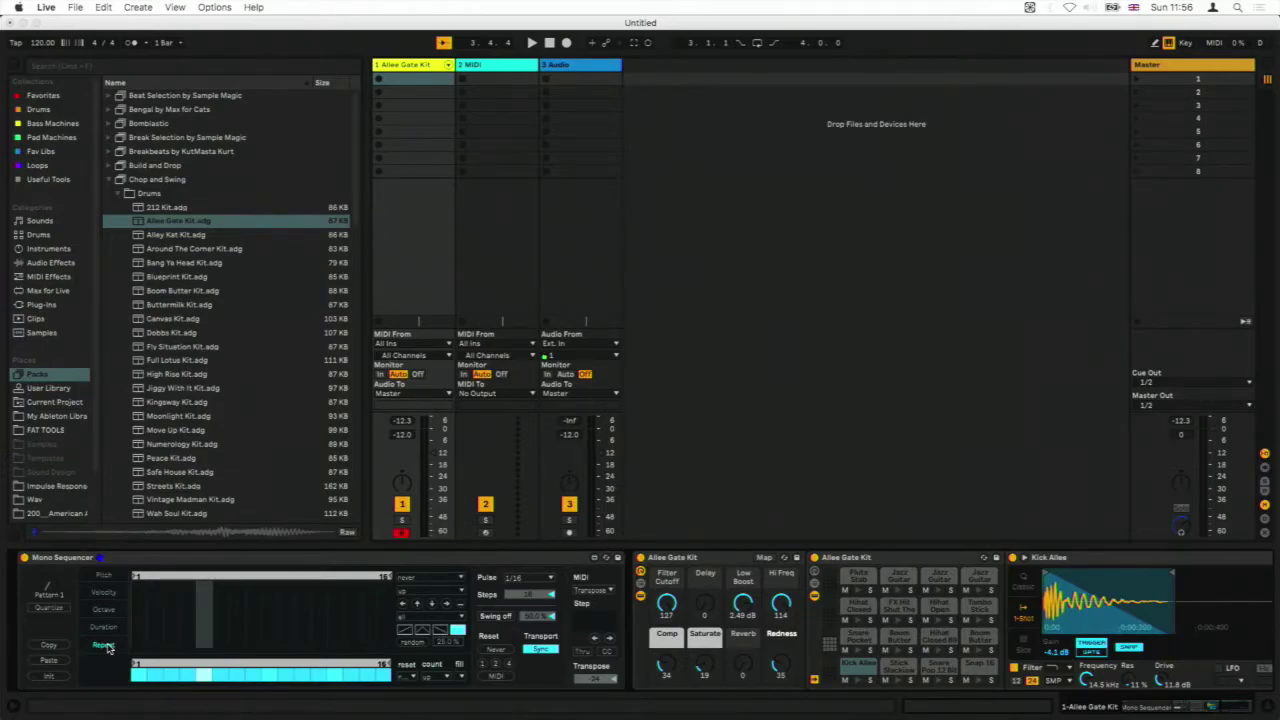
click(103, 576)
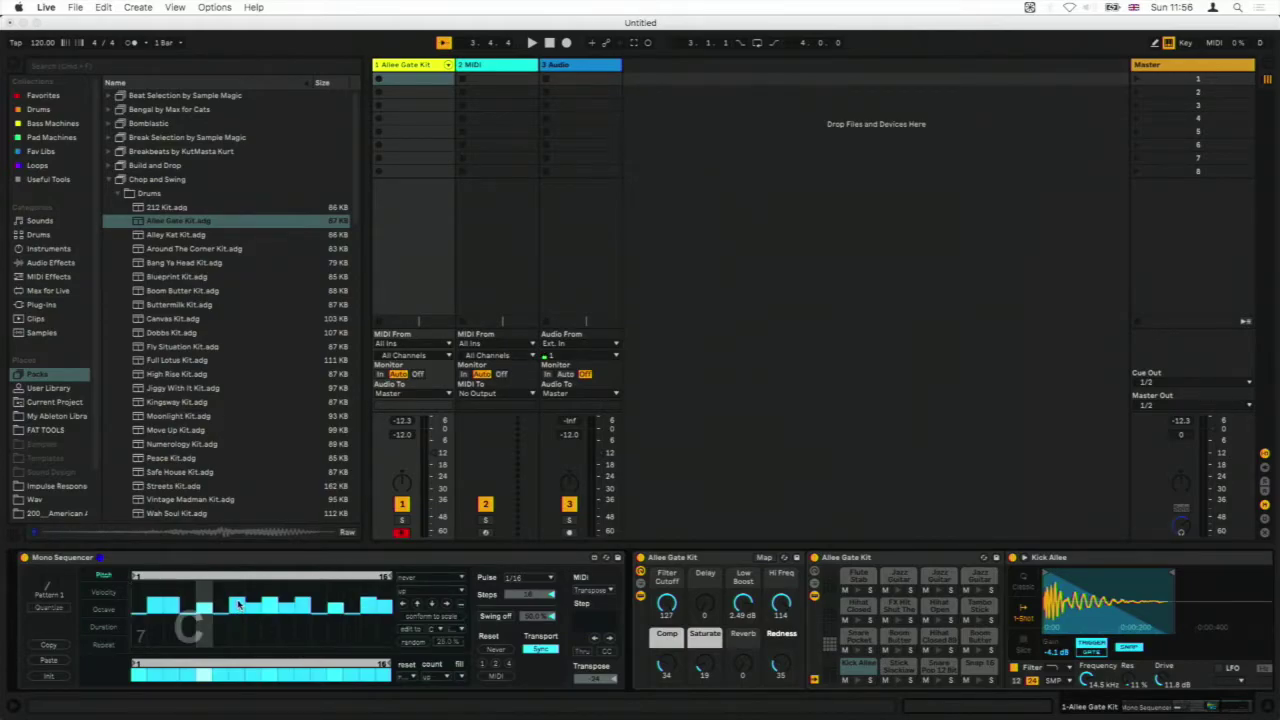
click(205, 607)
click(104, 644)
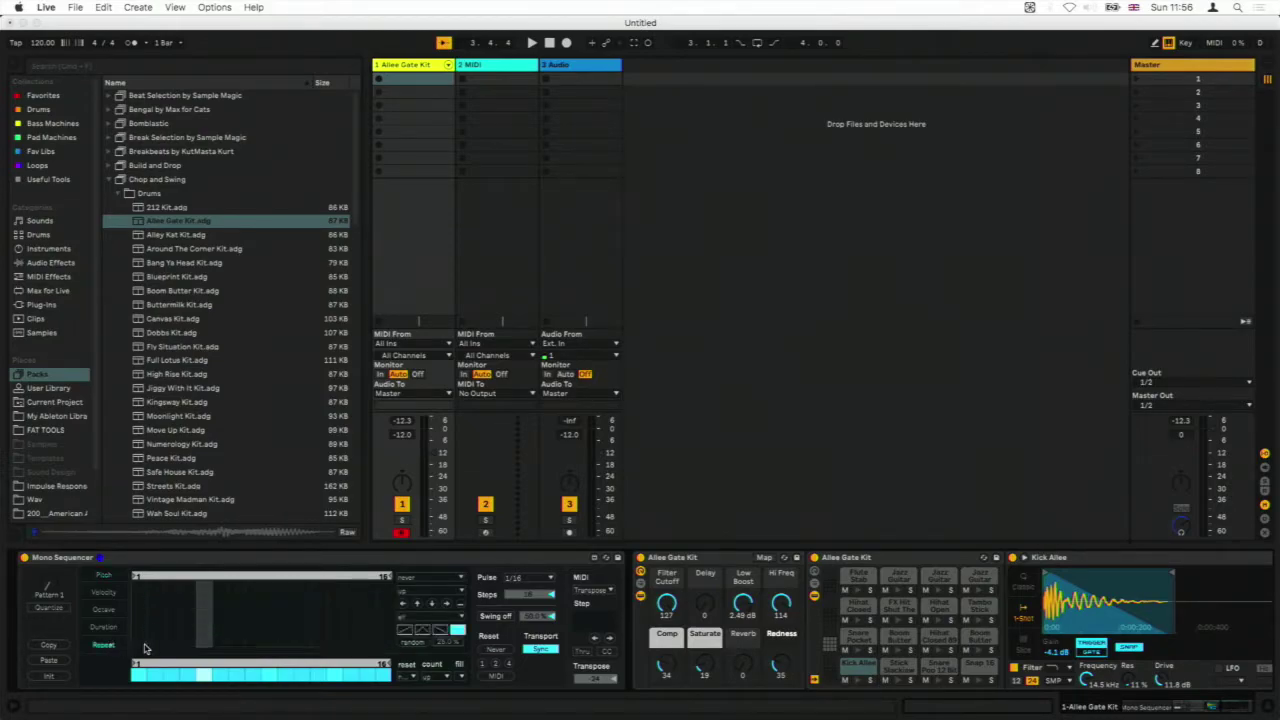
click(204, 645)
mouse_move(204, 645)
mouse_down()
mouse_move(205, 566)
mouse_move(202, 662)
mouse_move(201, 645)
mouse_up()
key(space)
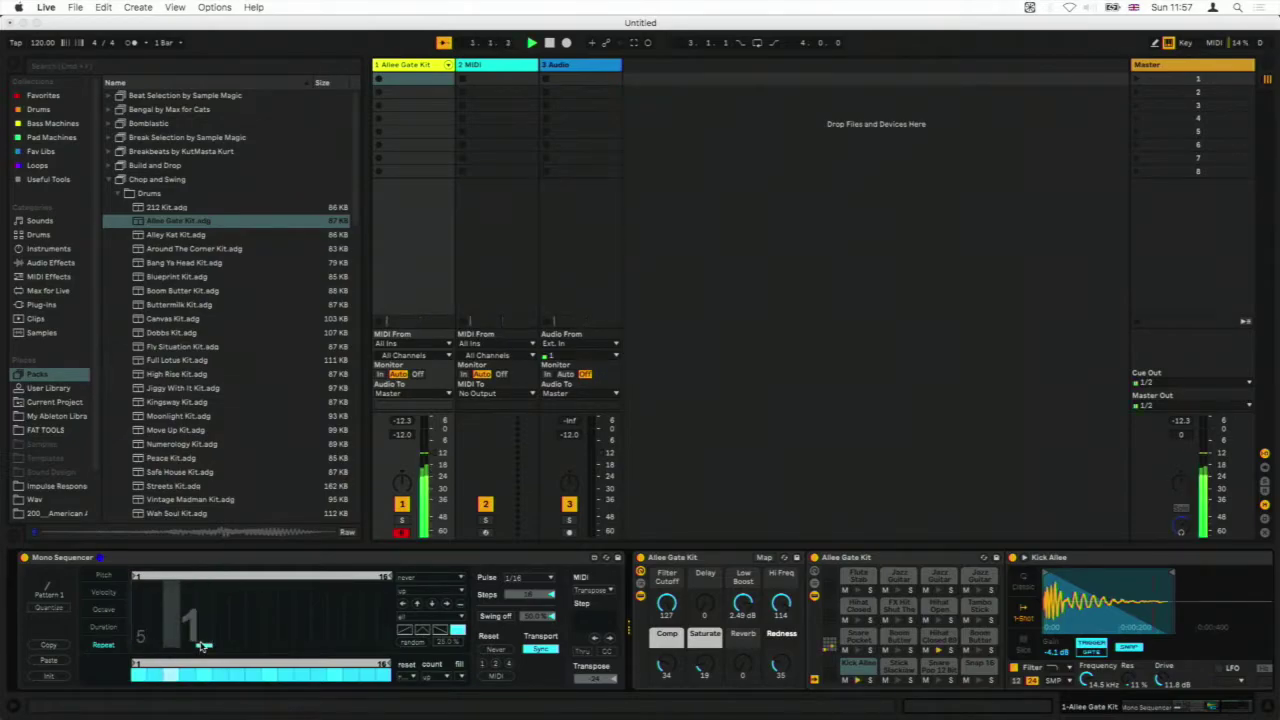
Step: Try repeat values of 3 on step 3 and 16 on step 11 during playback, and reset all repeats to 0
drag(203, 645, 203, 641)
drag(203, 641, 173, 640)
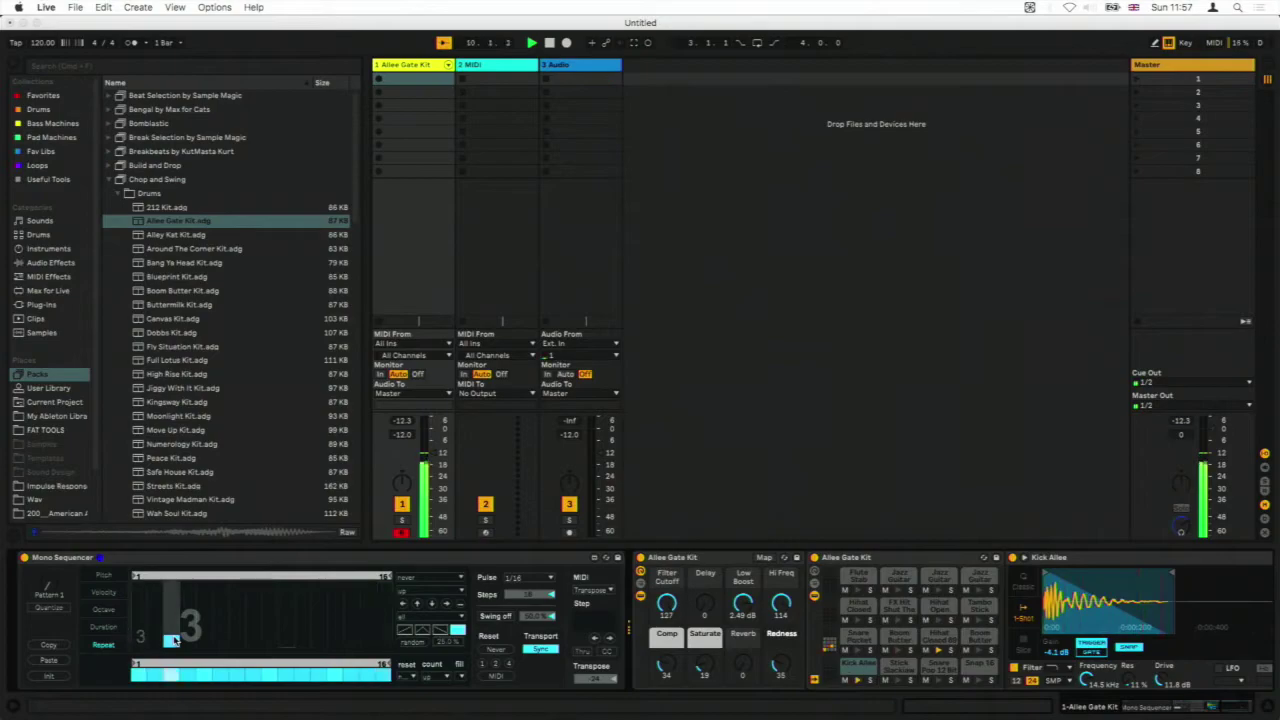
click(303, 639)
drag(303, 637, 303, 548)
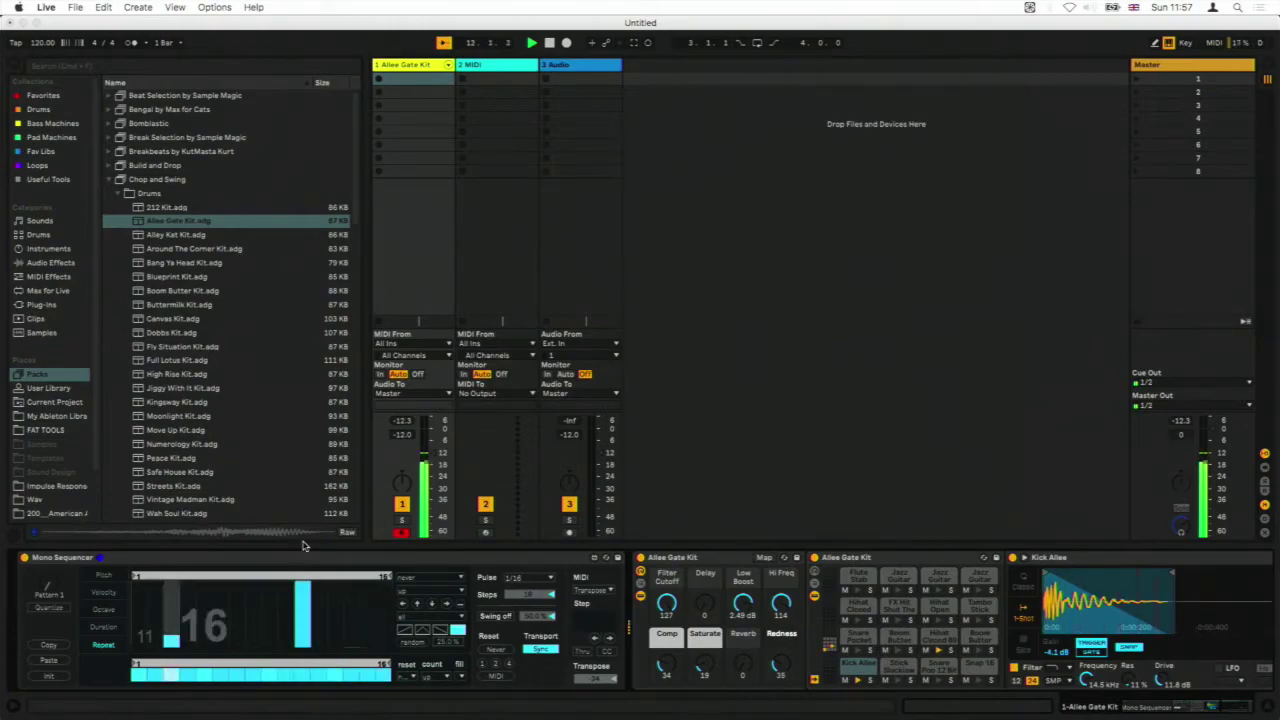
drag(303, 580, 303, 641)
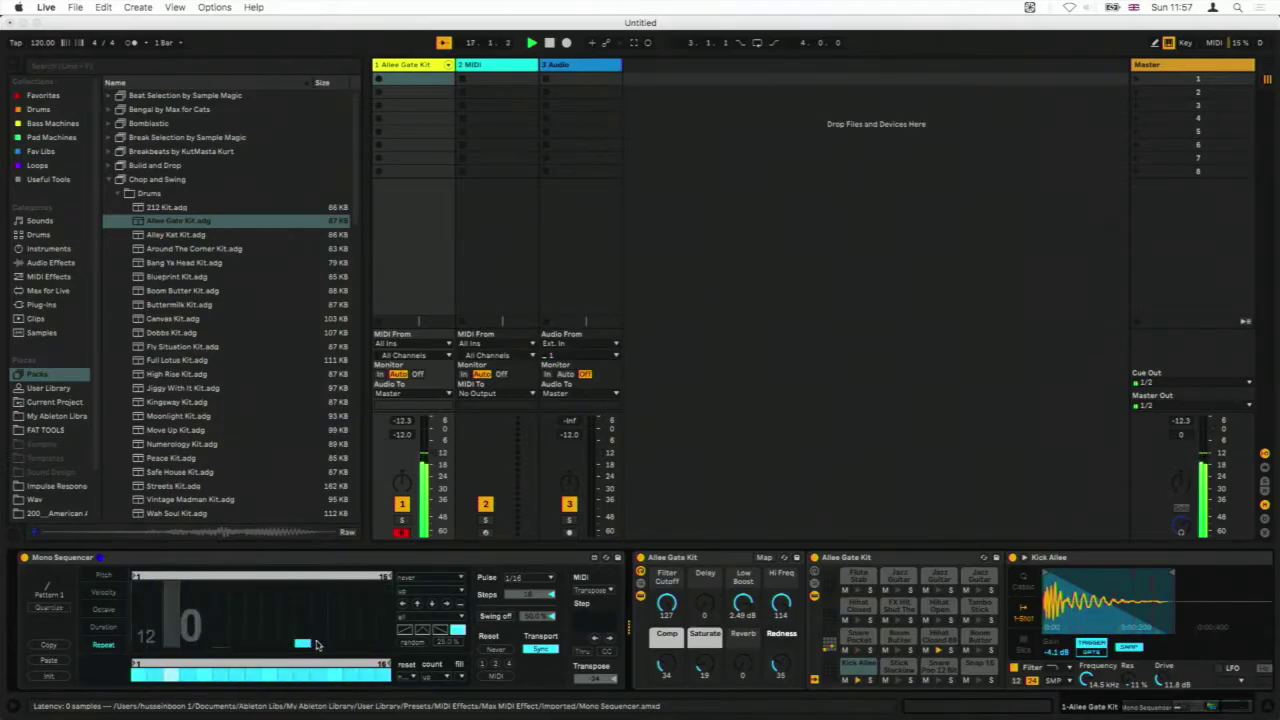
drag(303, 645, 304, 654)
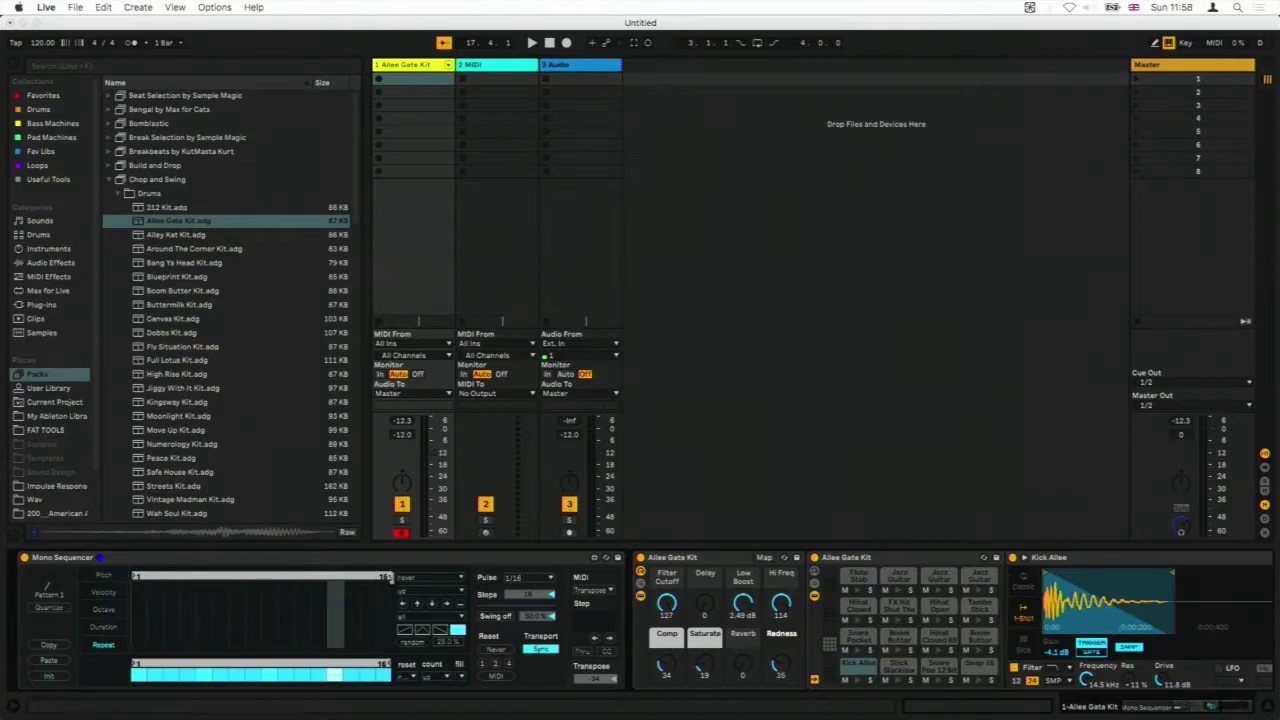
Step: Look through the Mono Sequencer's Pitch, Velocity, Octave, Duration and Repeat lanes in order
click(102, 578)
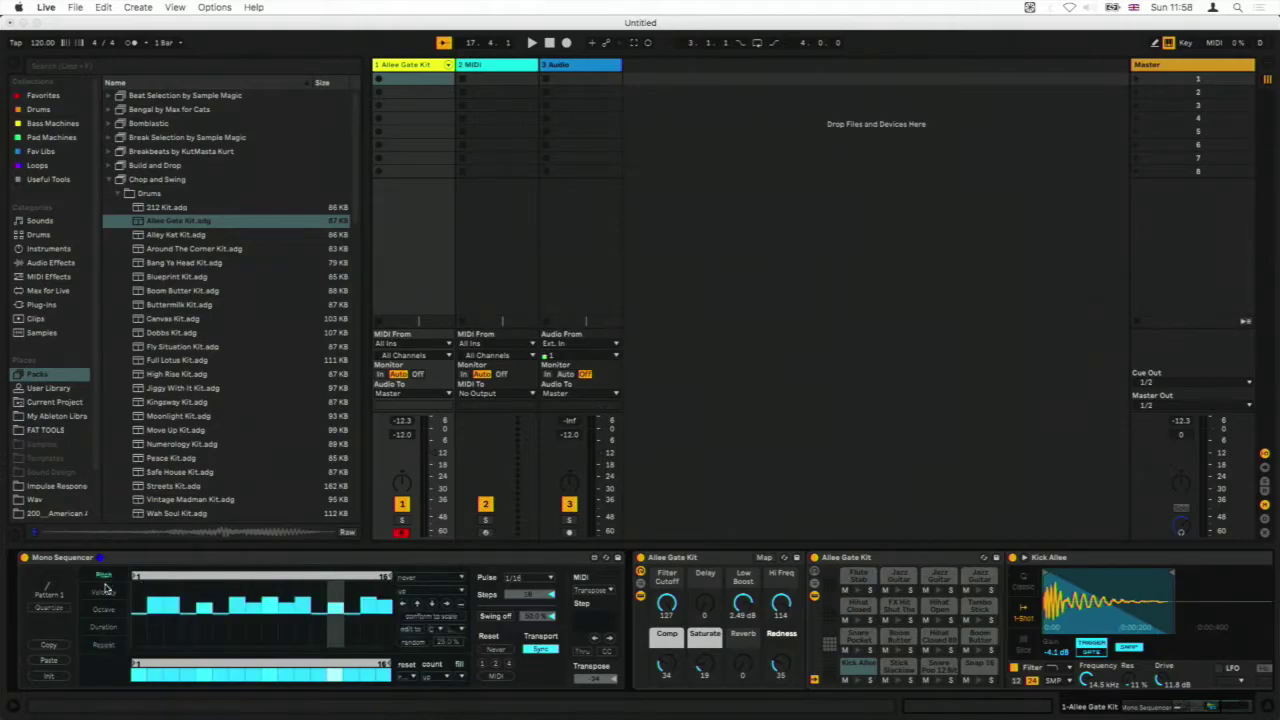
click(103, 592)
click(104, 609)
click(105, 627)
click(106, 645)
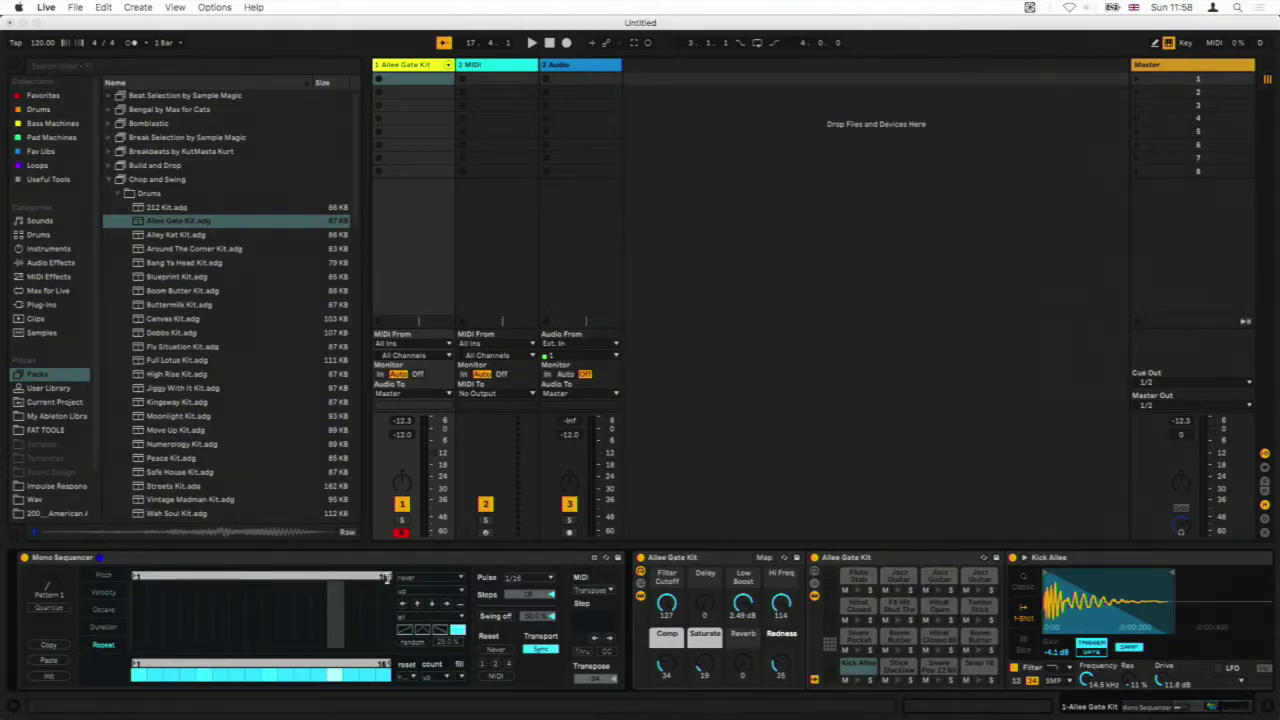
Step: Try the Repeat lane with a loop length of 15 steps during playback and restore it to 16 steps
drag(386, 577, 380, 578)
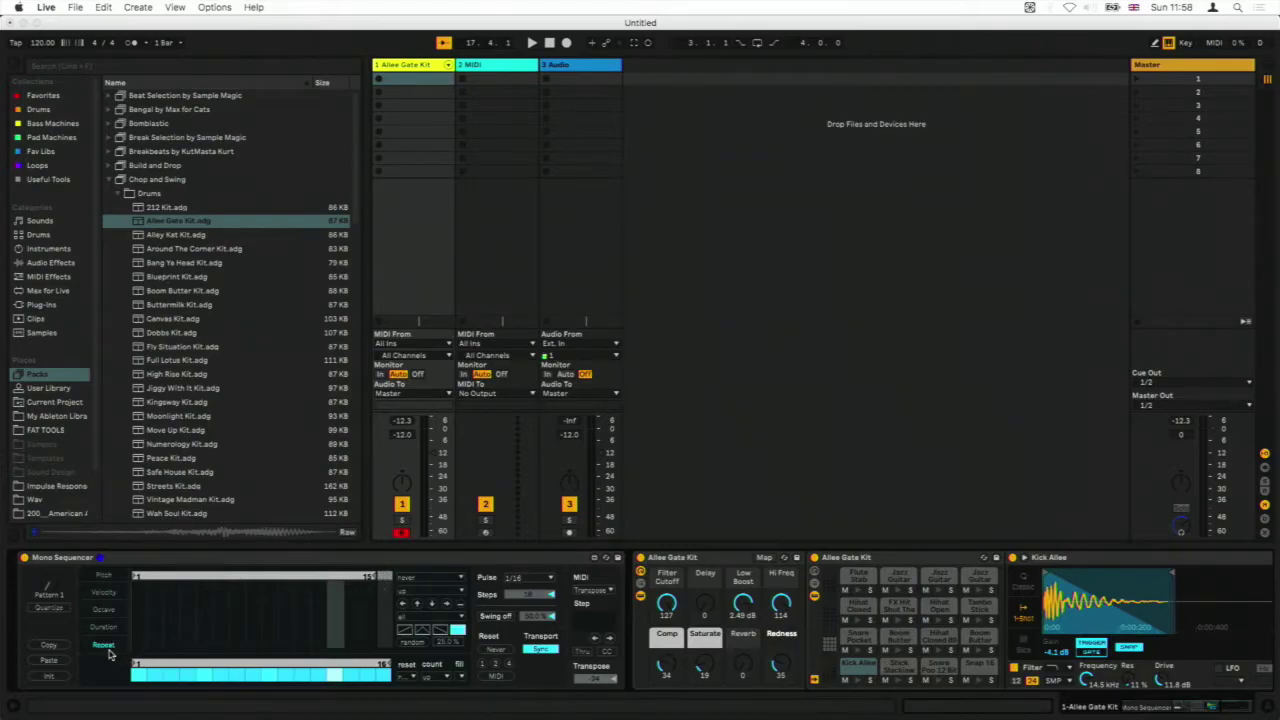
click(106, 648)
click(140, 646)
key(space)
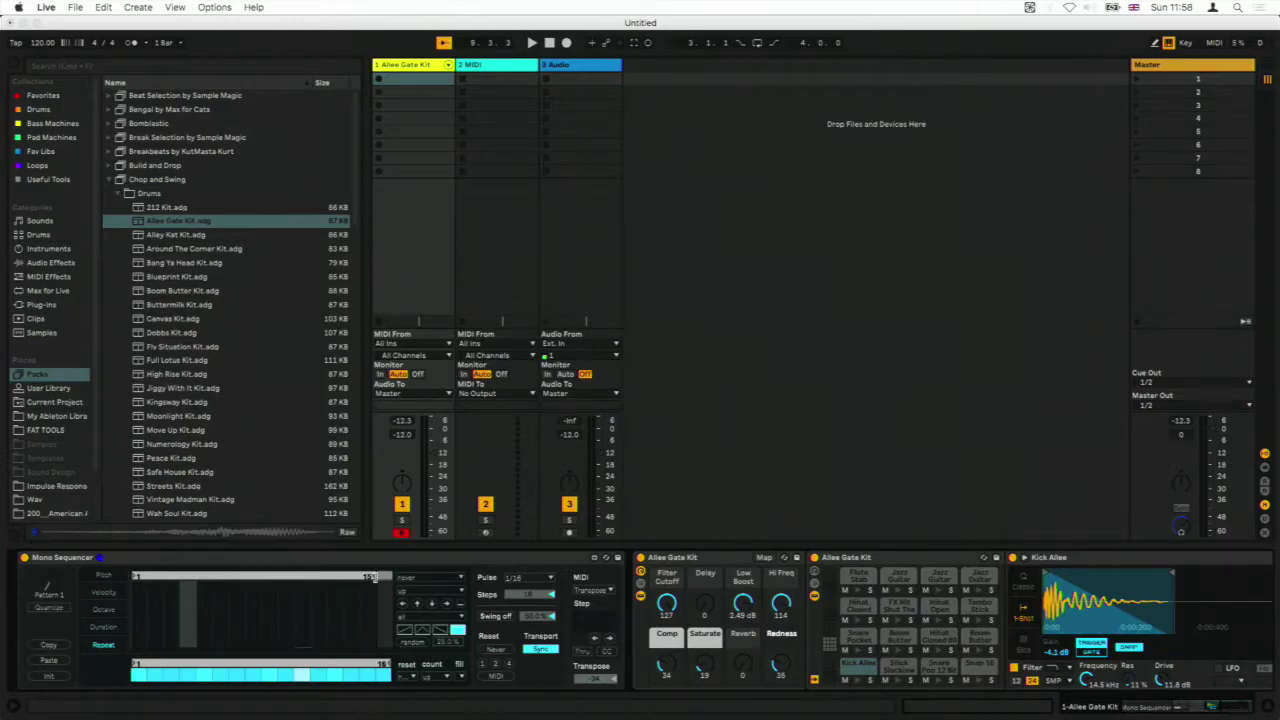
drag(382, 576, 386, 578)
Step: Shorten the loop of the step on/off row to 8 steps and play the pattern with step 1 switched off
drag(385, 664, 267, 666)
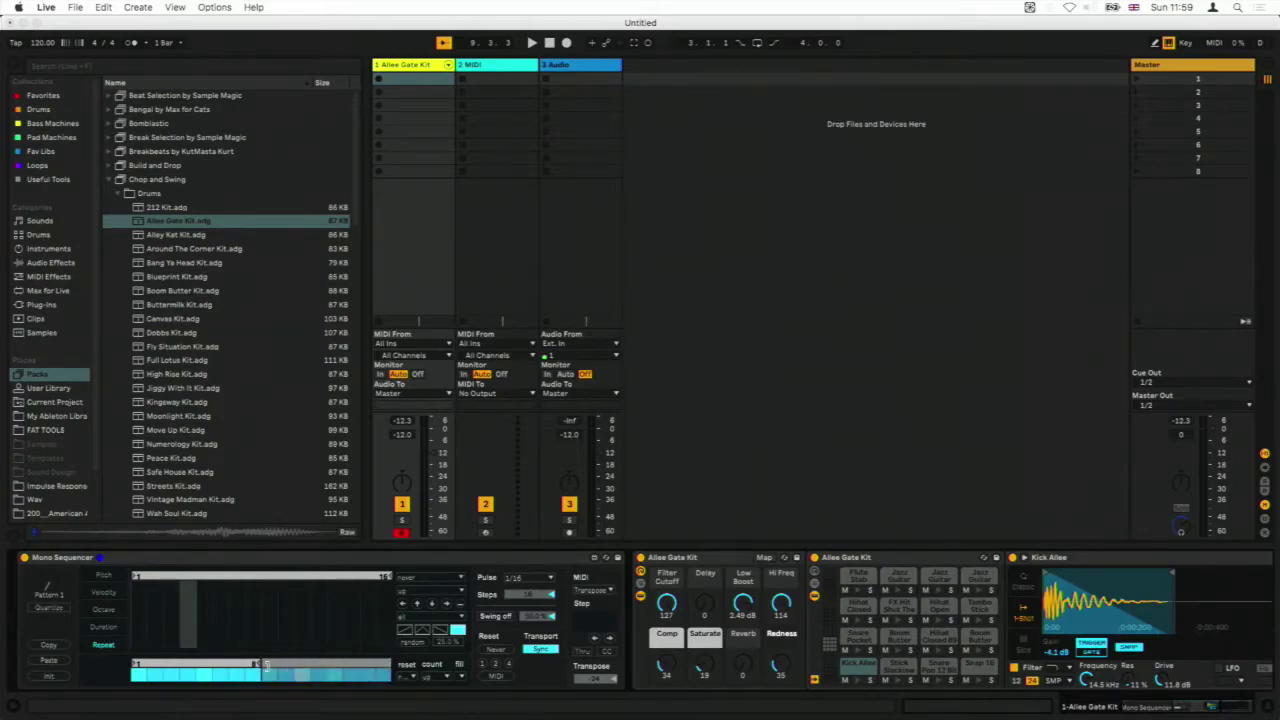
click(140, 679)
key(space)
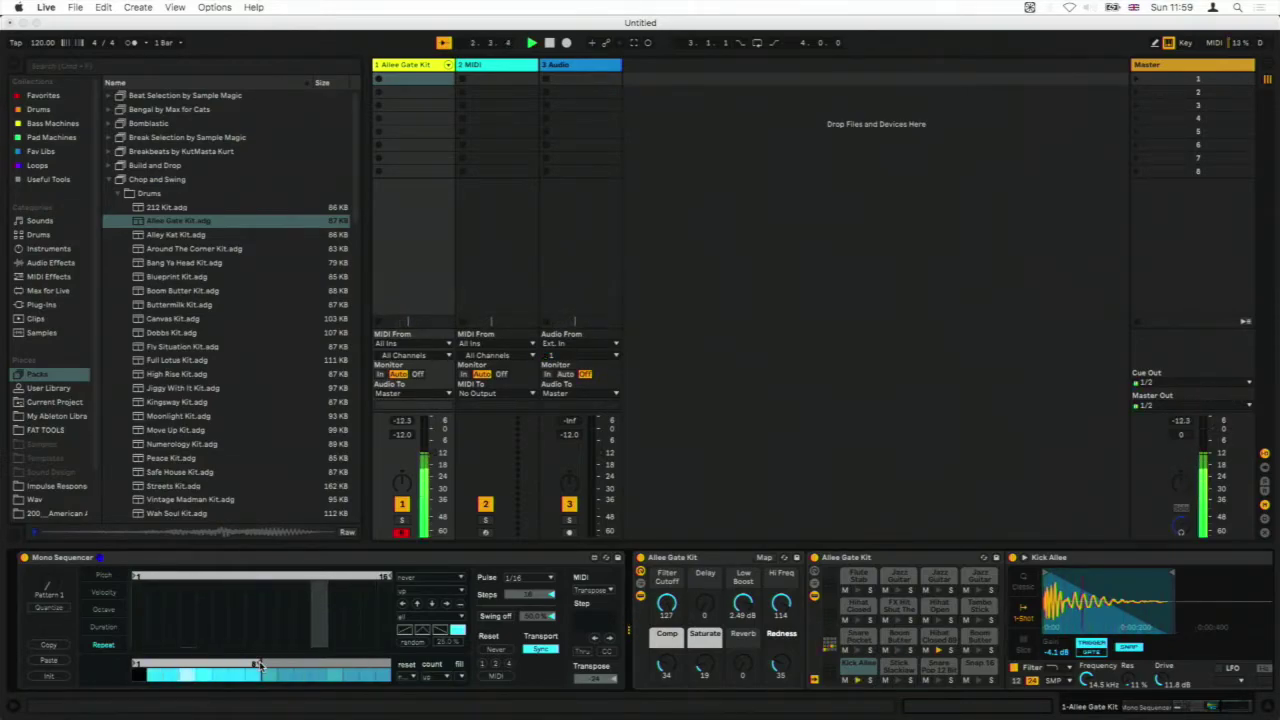
key(space)
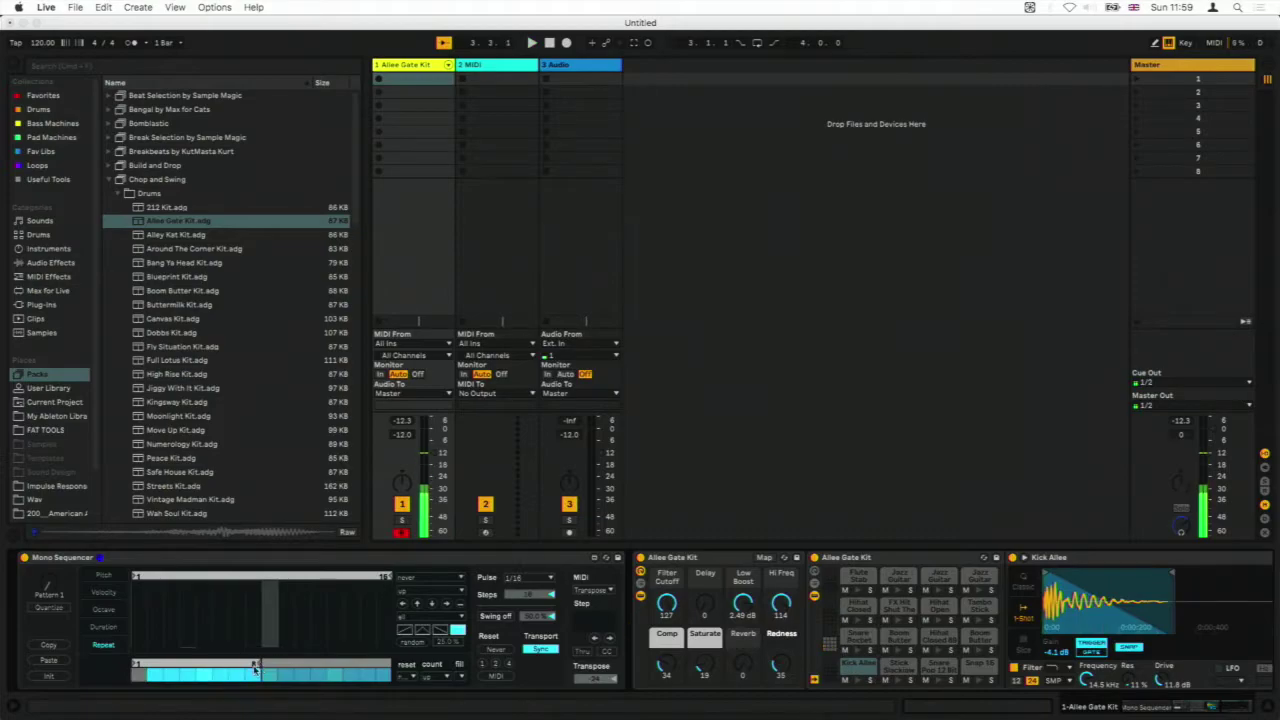
Step: Extend the step on/off row's loop to 16 steps and play the pattern with only step 8 switched off
drag(257, 665, 390, 665)
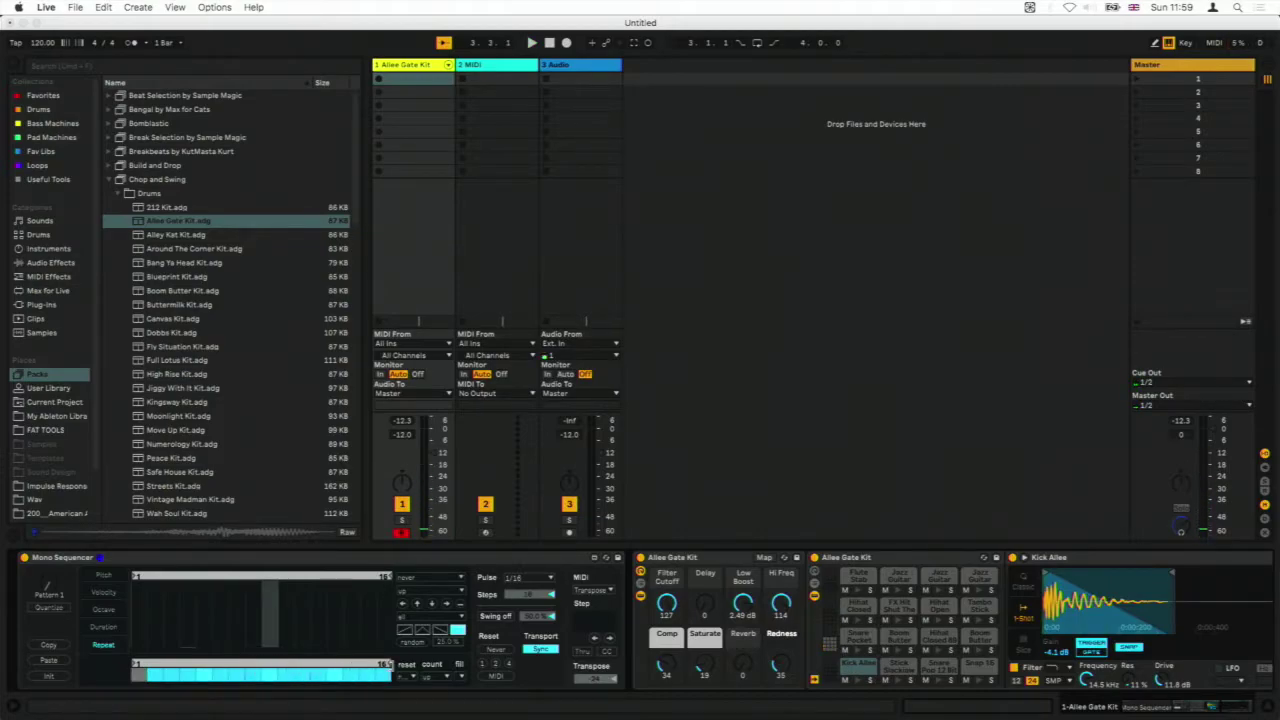
drag(184, 688, 234, 680)
click(253, 676)
key(space)
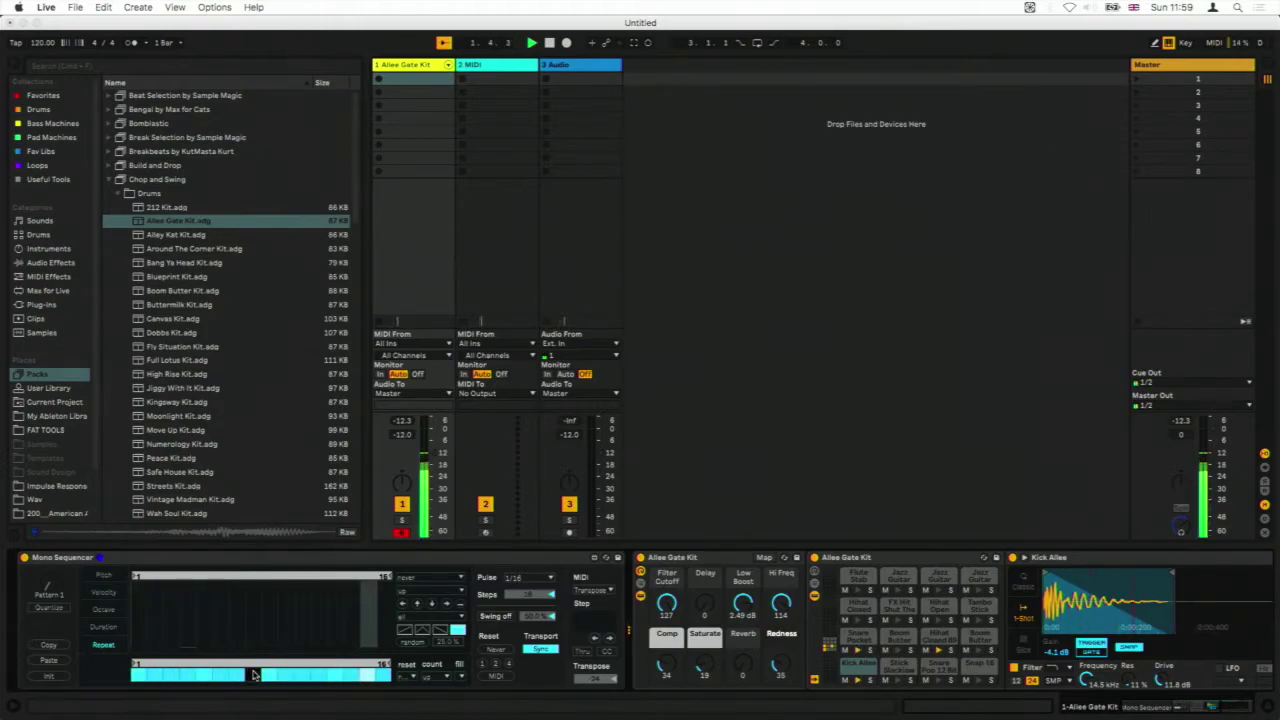
key(space)
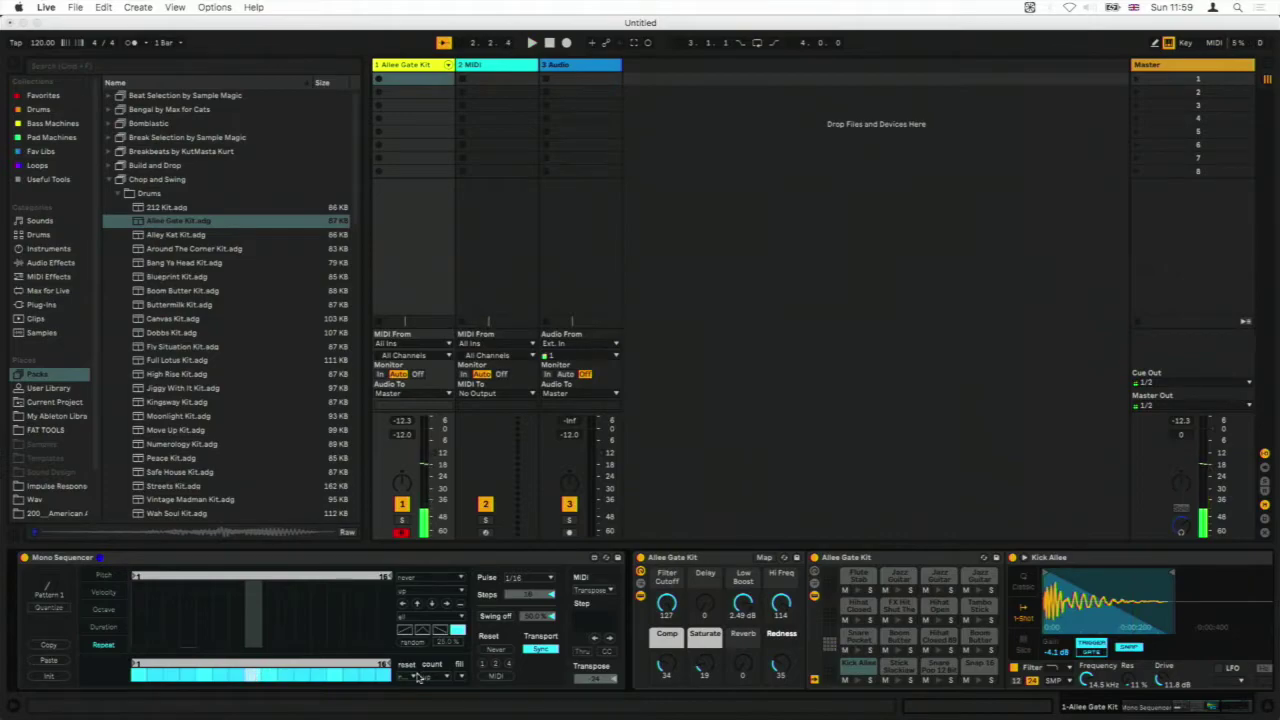
Step: Set the step on/off row's loop to 8 steps and switch off steps 2 and 8 around playback
drag(388, 664, 249, 664)
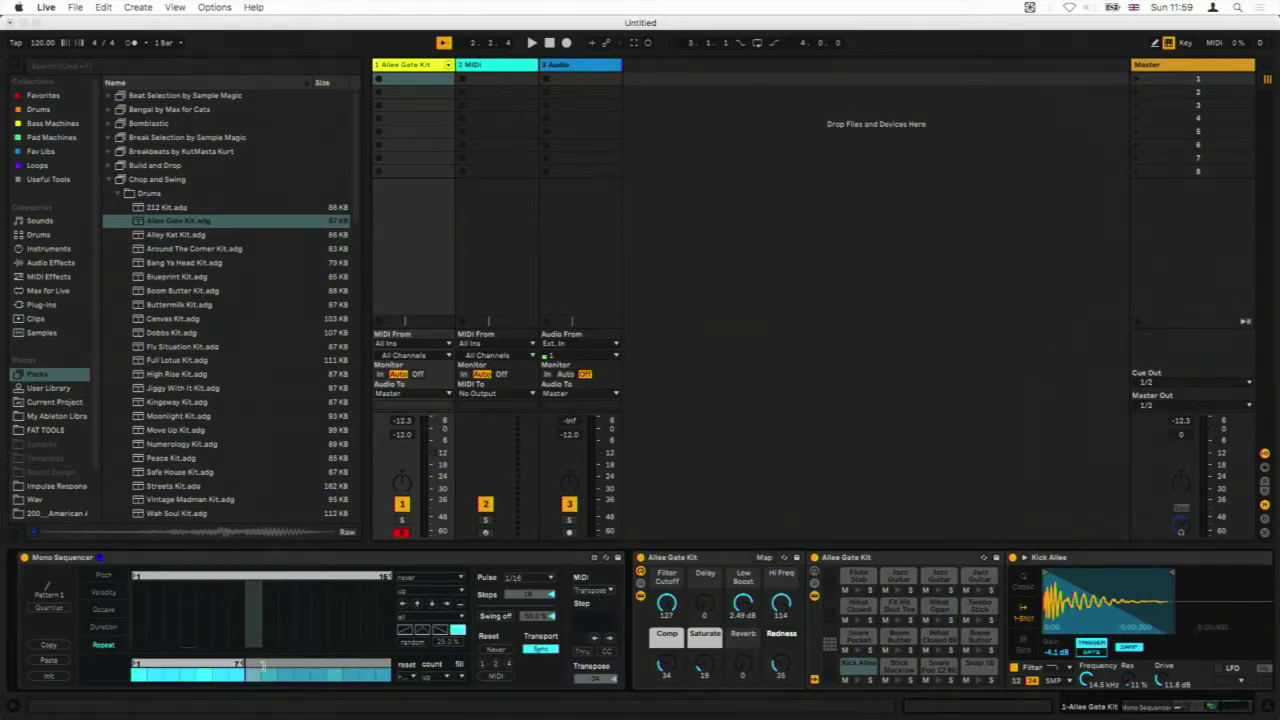
drag(242, 664, 256, 664)
click(156, 677)
key(space)
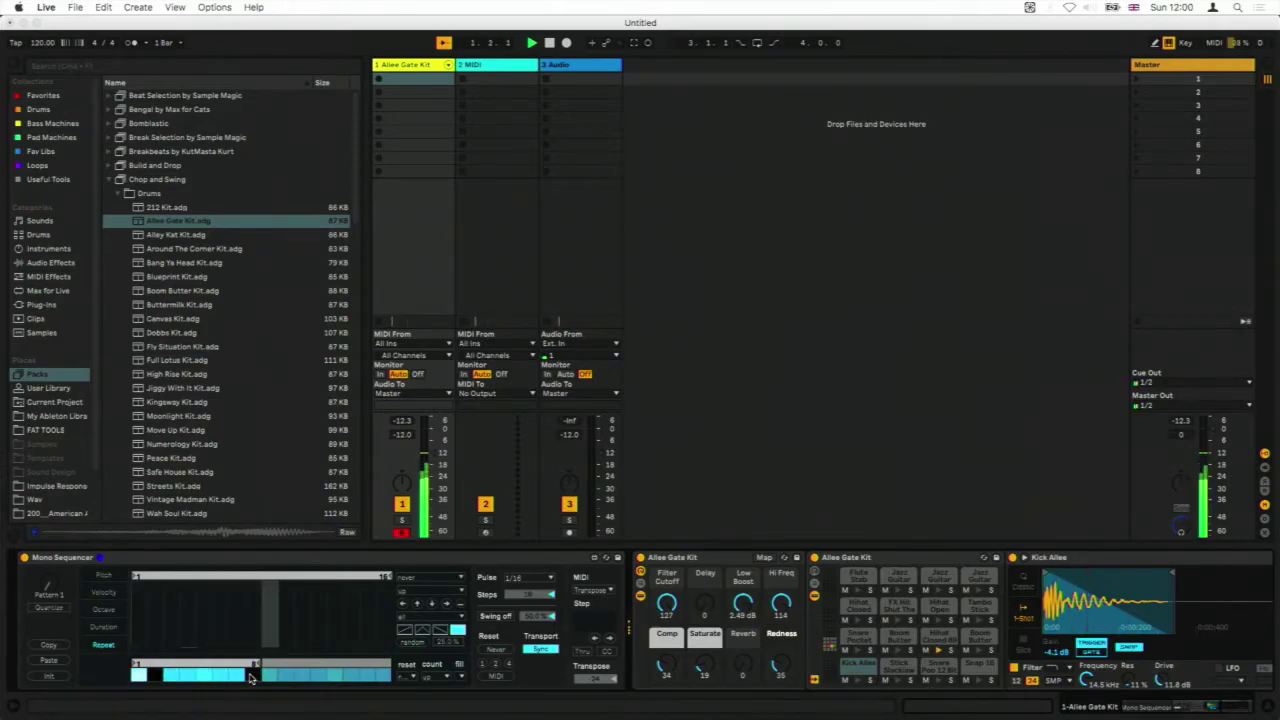
click(250, 677)
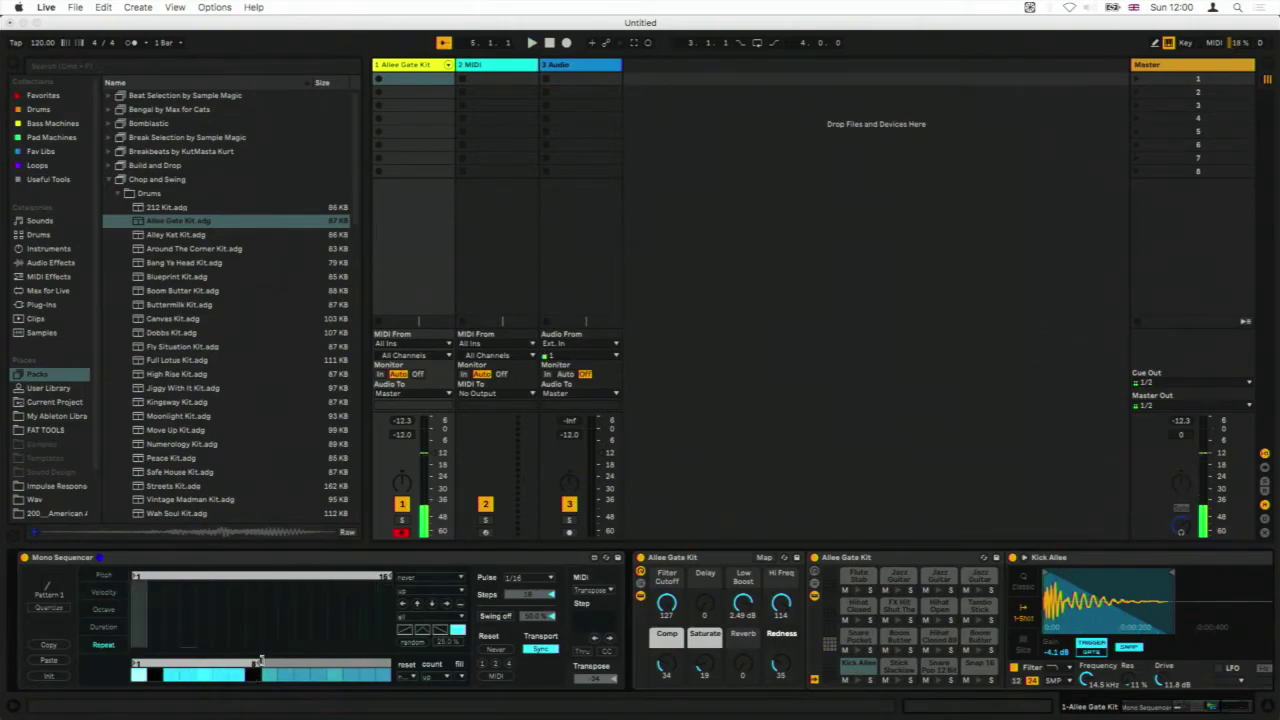
Step: Switch step 8 of the on/off row back on and play the pattern
drag(260, 663, 254, 678)
click(253, 676)
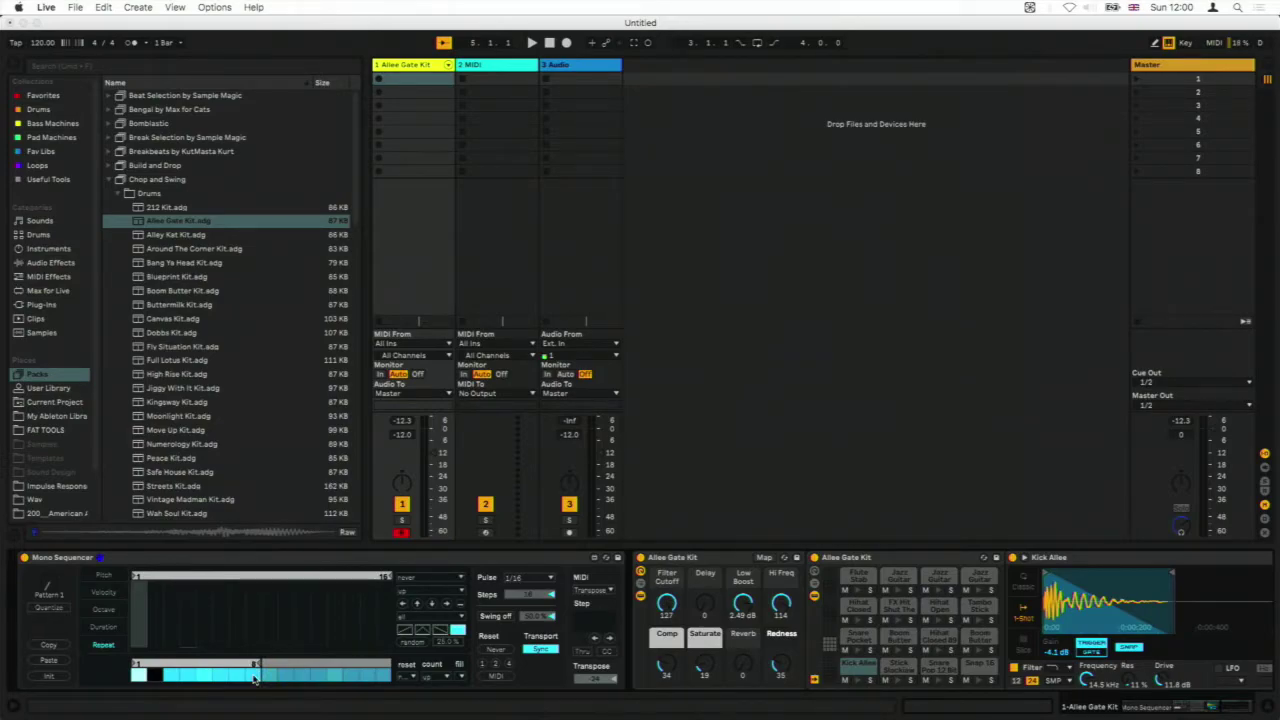
key(space)
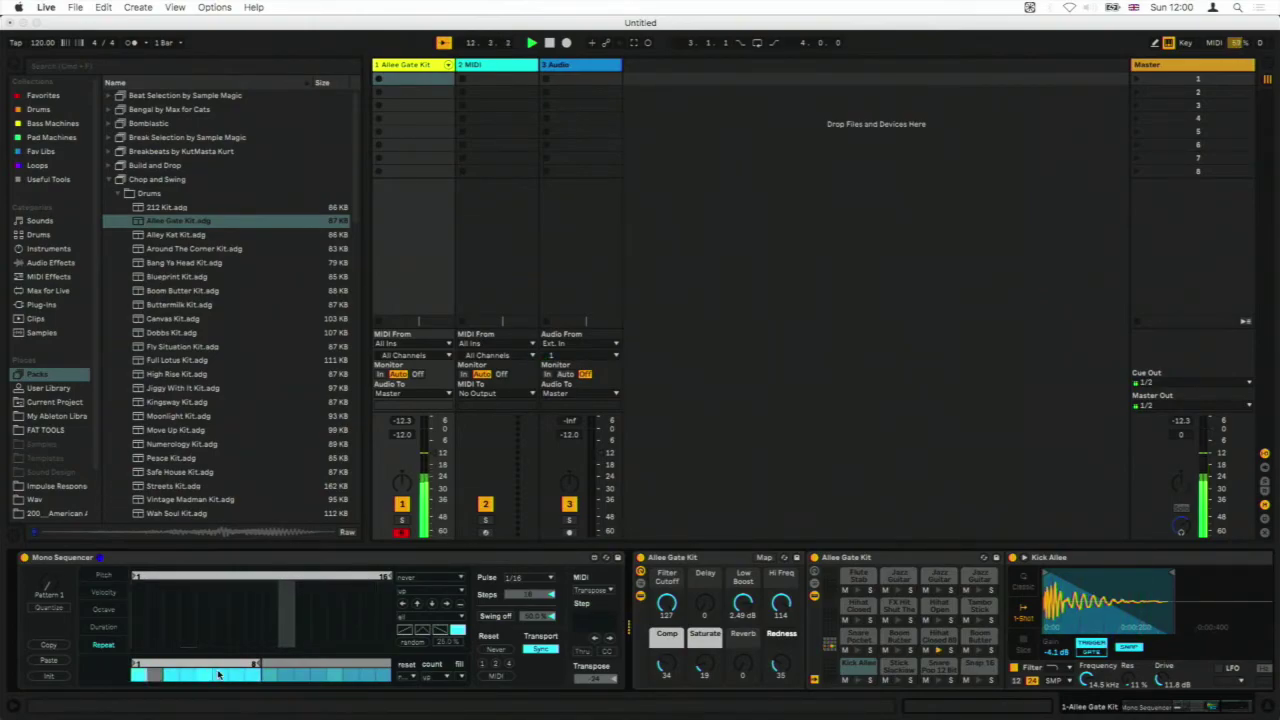
Step: Try switching off steps 6 and 8 during playback, and turn steps 2, 6 and 8 back on
drag(218, 675, 253, 676)
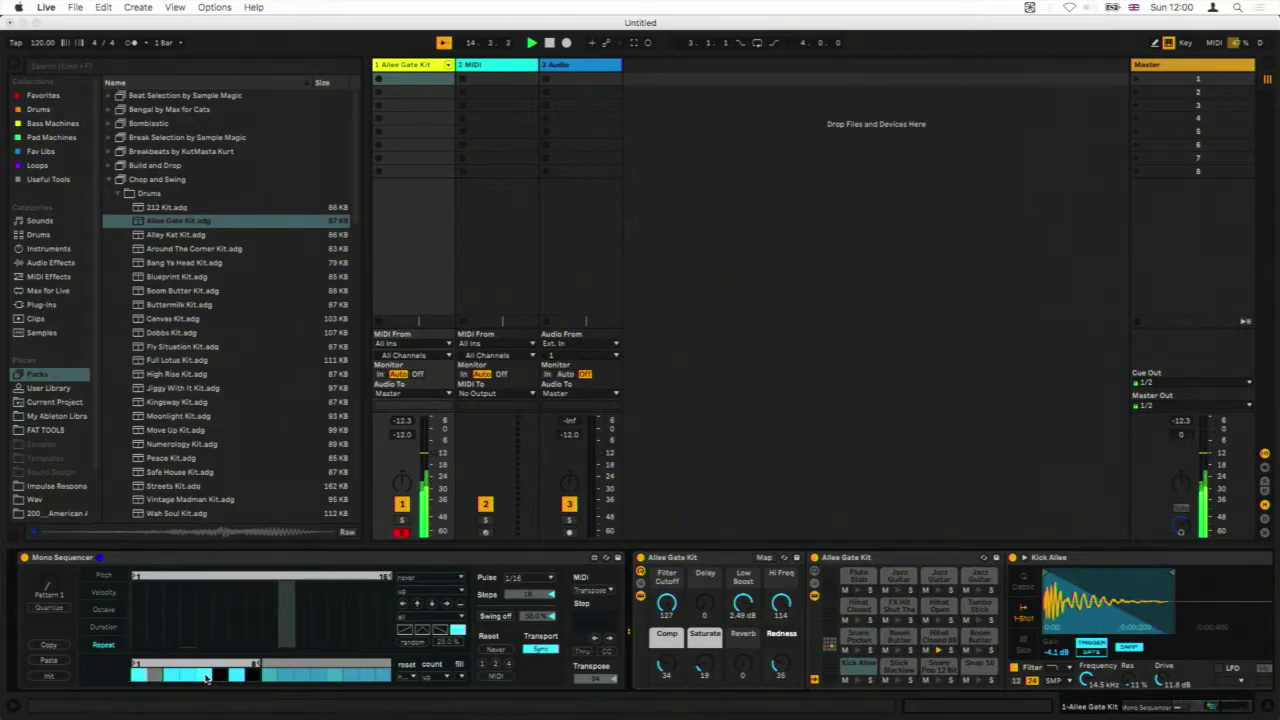
click(153, 676)
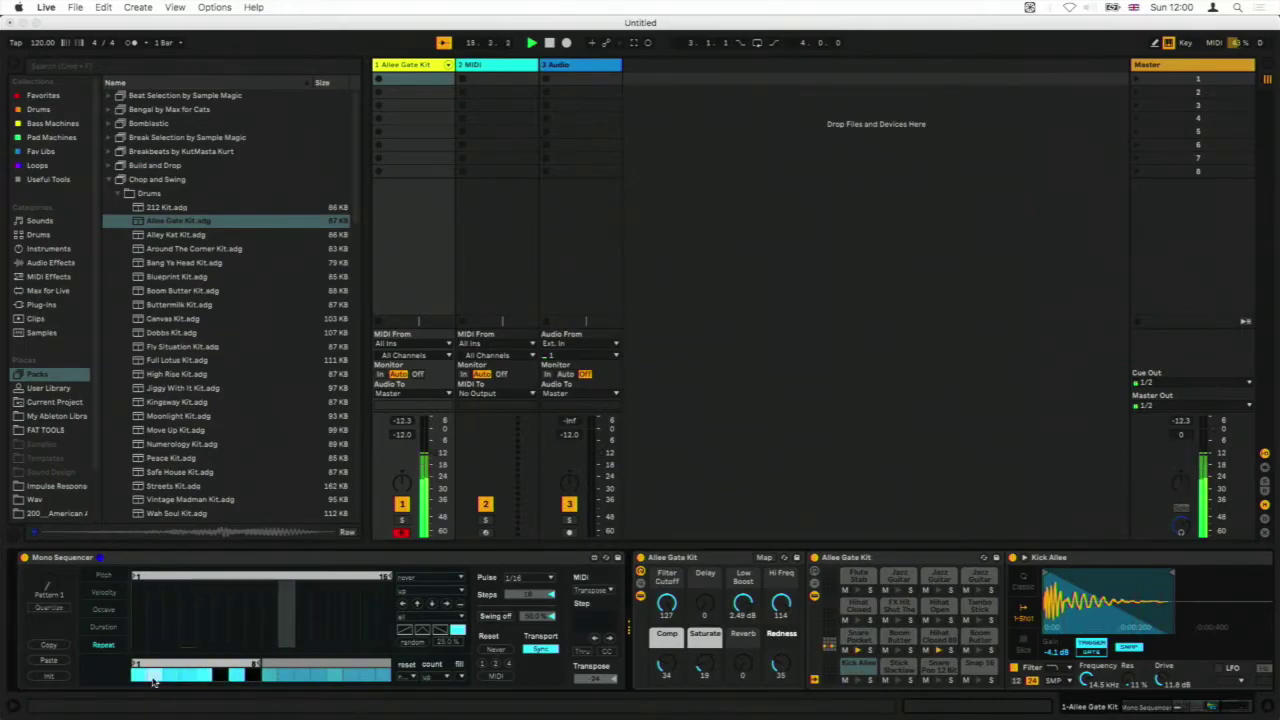
click(222, 676)
click(254, 676)
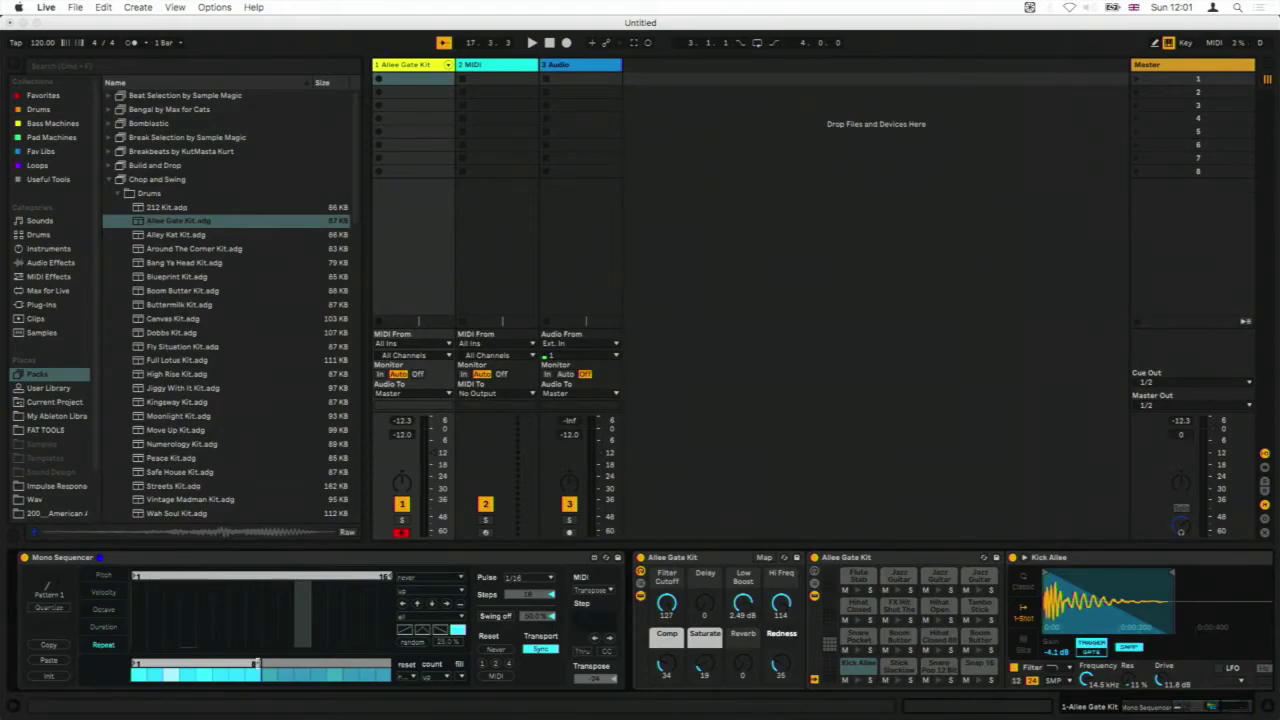
Step: Set the loop of the step on/off row to 7 steps, and play and stop the pattern
drag(255, 664, 247, 664)
key(space)
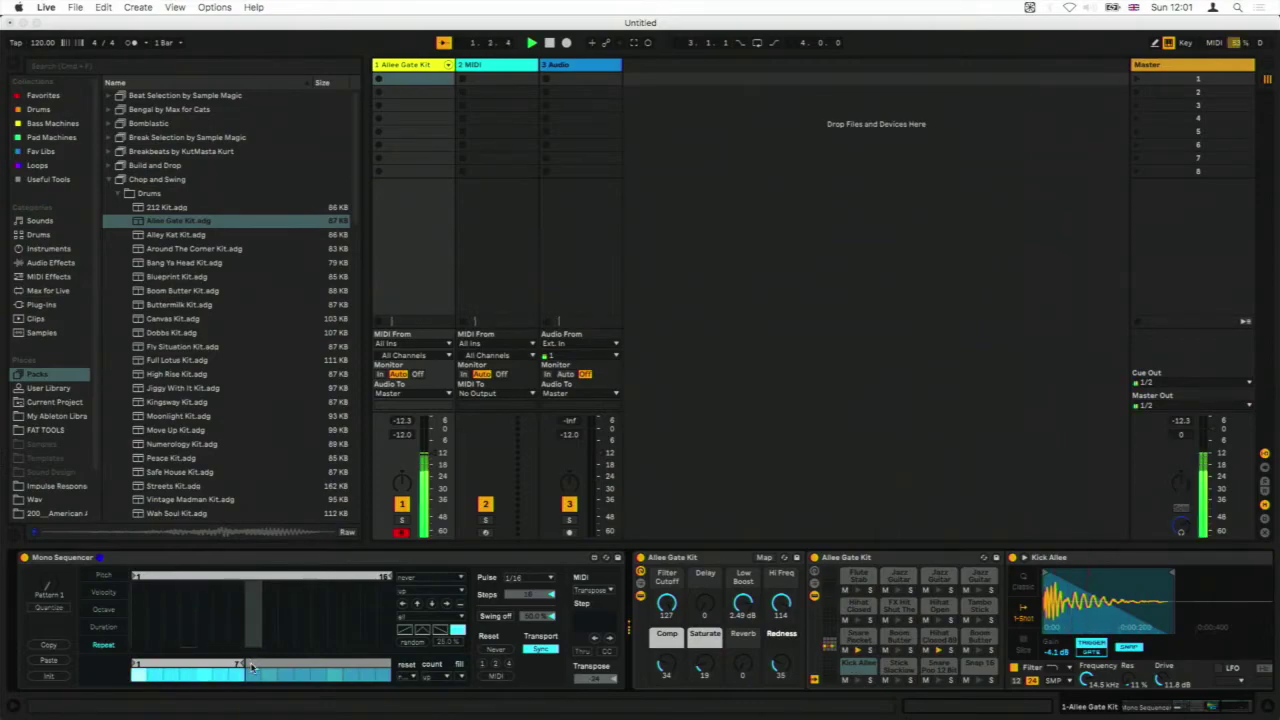
key(space)
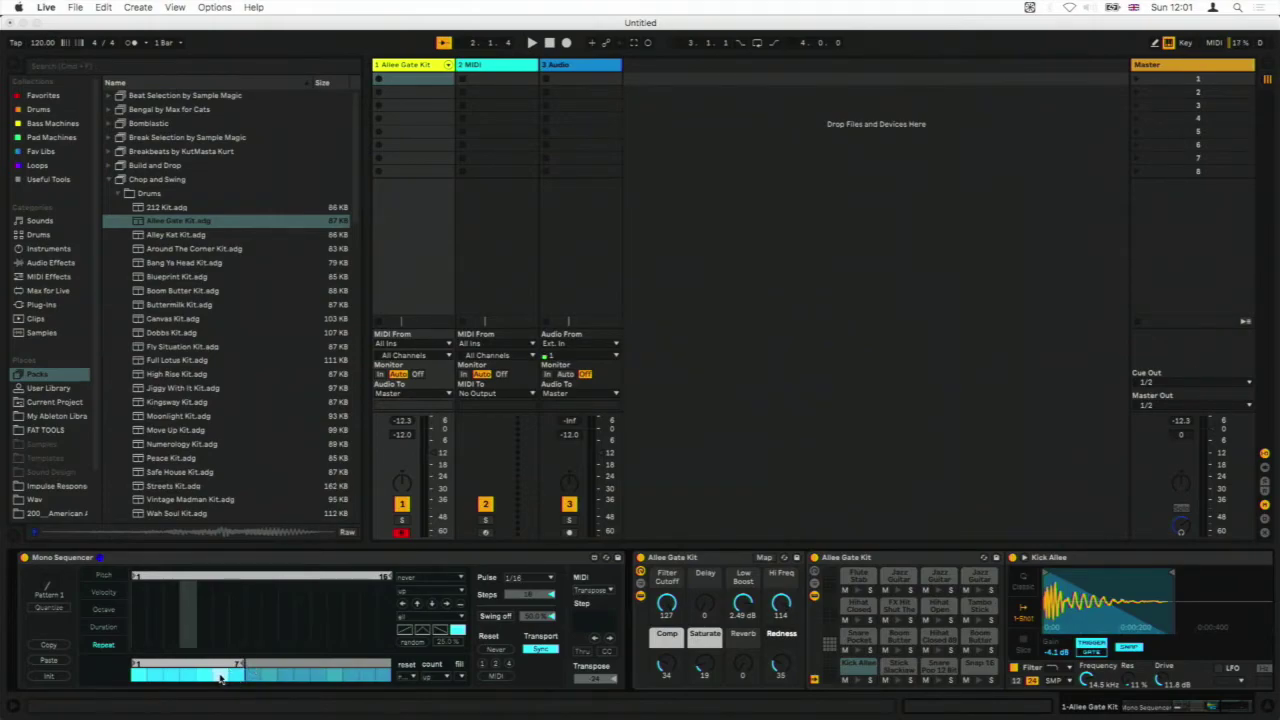
Step: Play the pattern with step 6 of the on/off row switched off, then stop and restart playback
key(space)
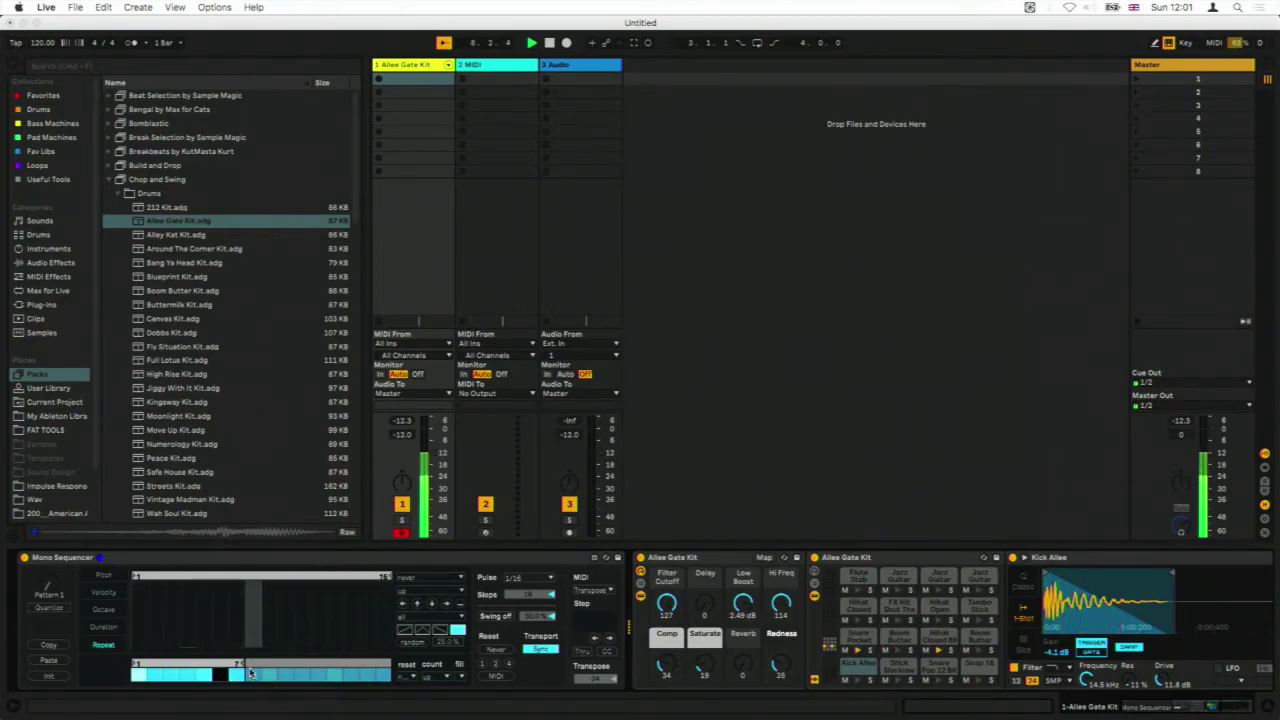
key(space)
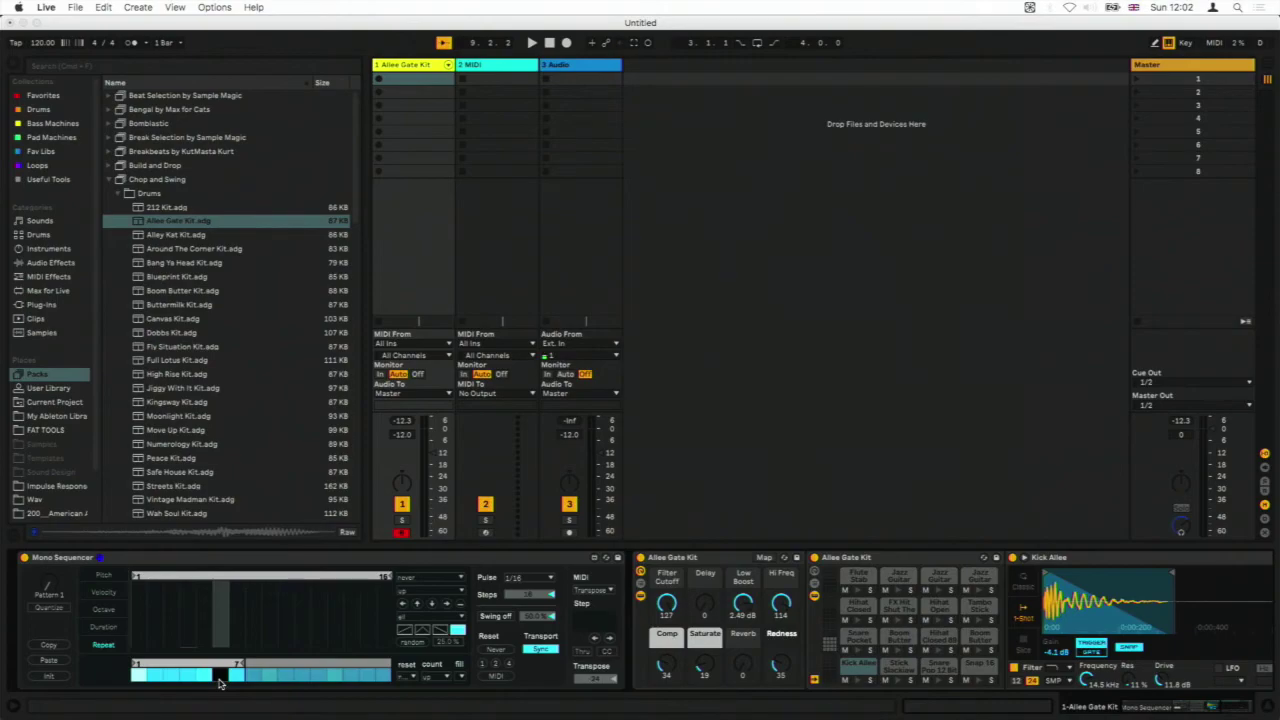
key(space)
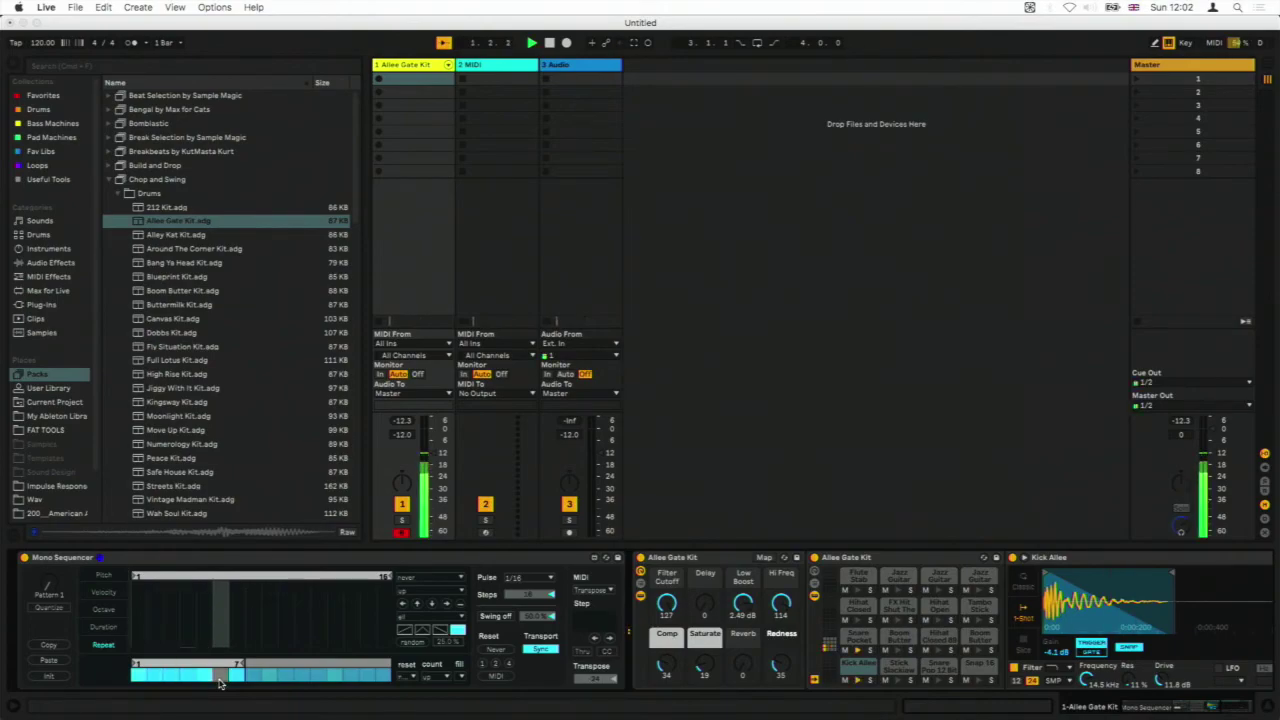
Step: Extend the on/off row's loop to 8 steps and switch off steps 2 and 3 during playback
drag(246, 663, 256, 663)
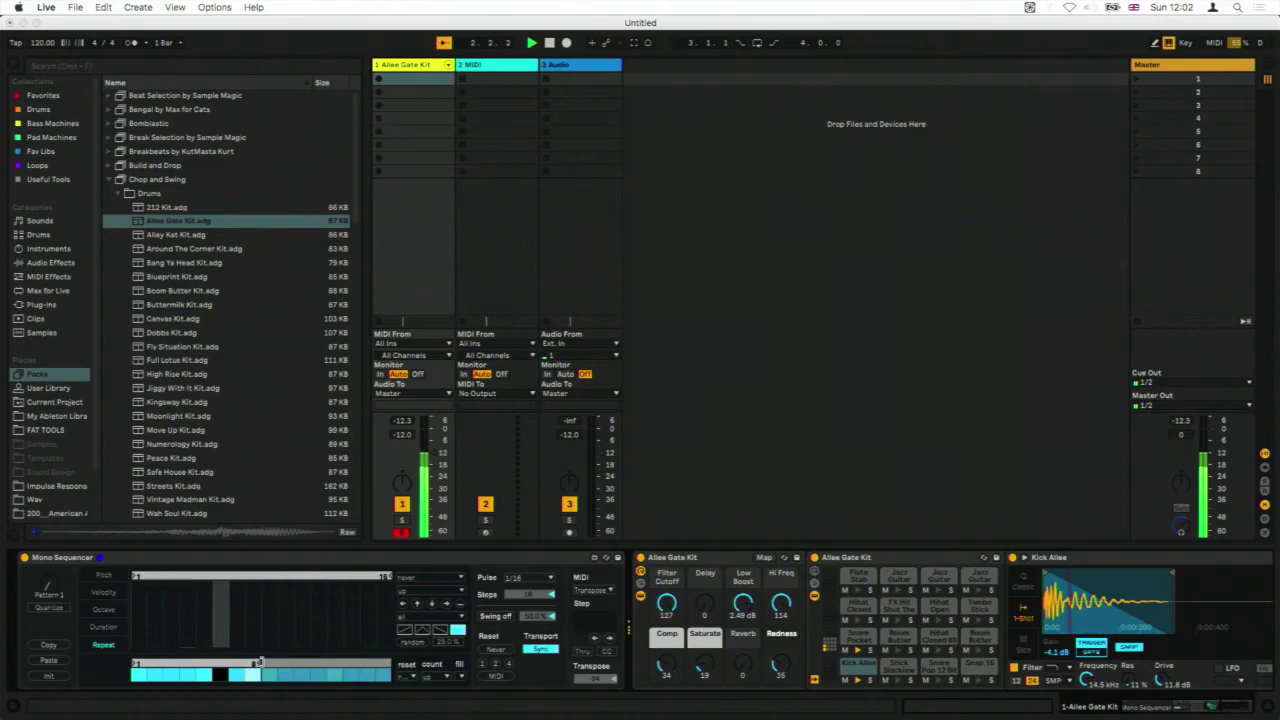
click(169, 676)
click(154, 676)
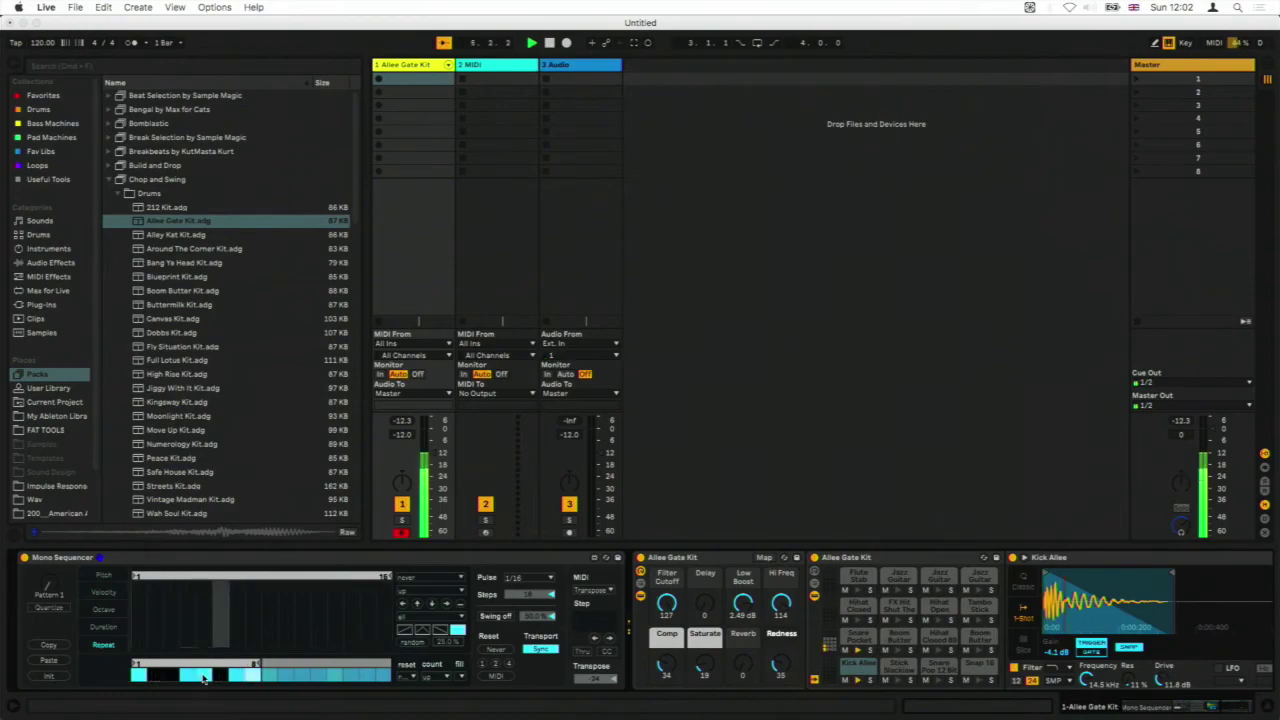
Step: Lengthen the on/off row's loop to 9 steps, switching step 3 back on and step 9 off
drag(232, 665, 238, 665)
drag(244, 664, 270, 664)
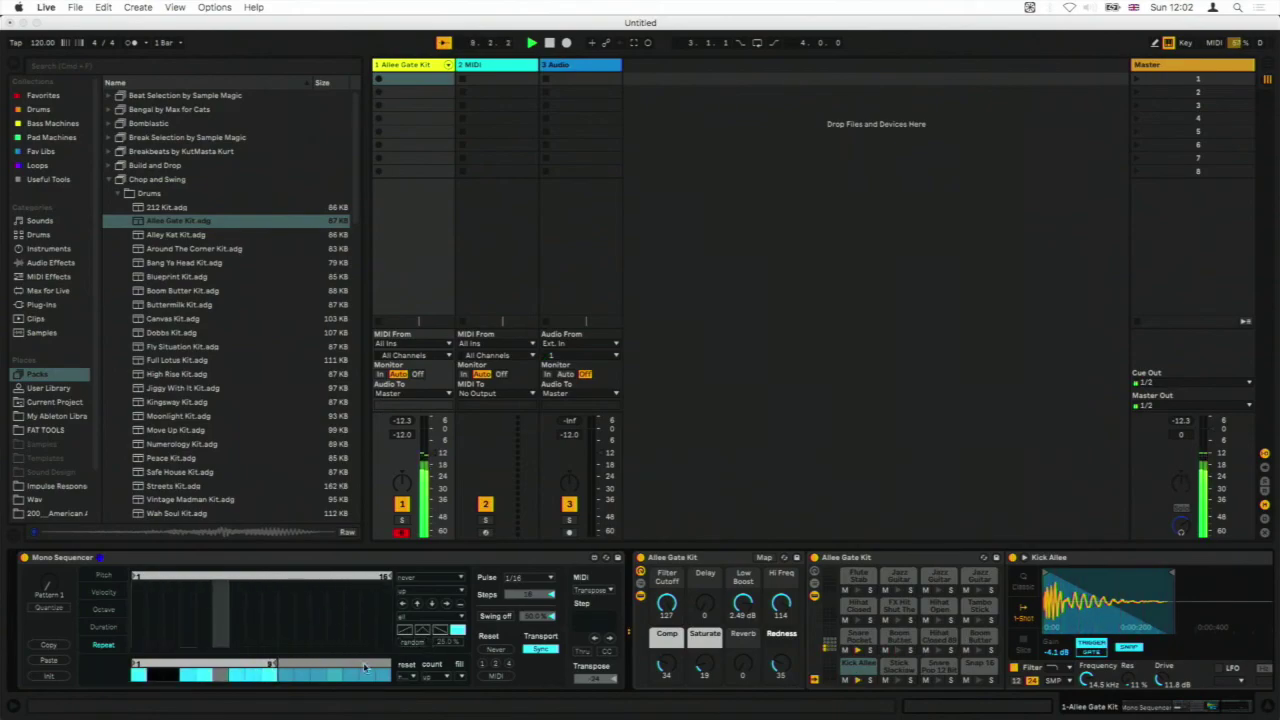
click(169, 676)
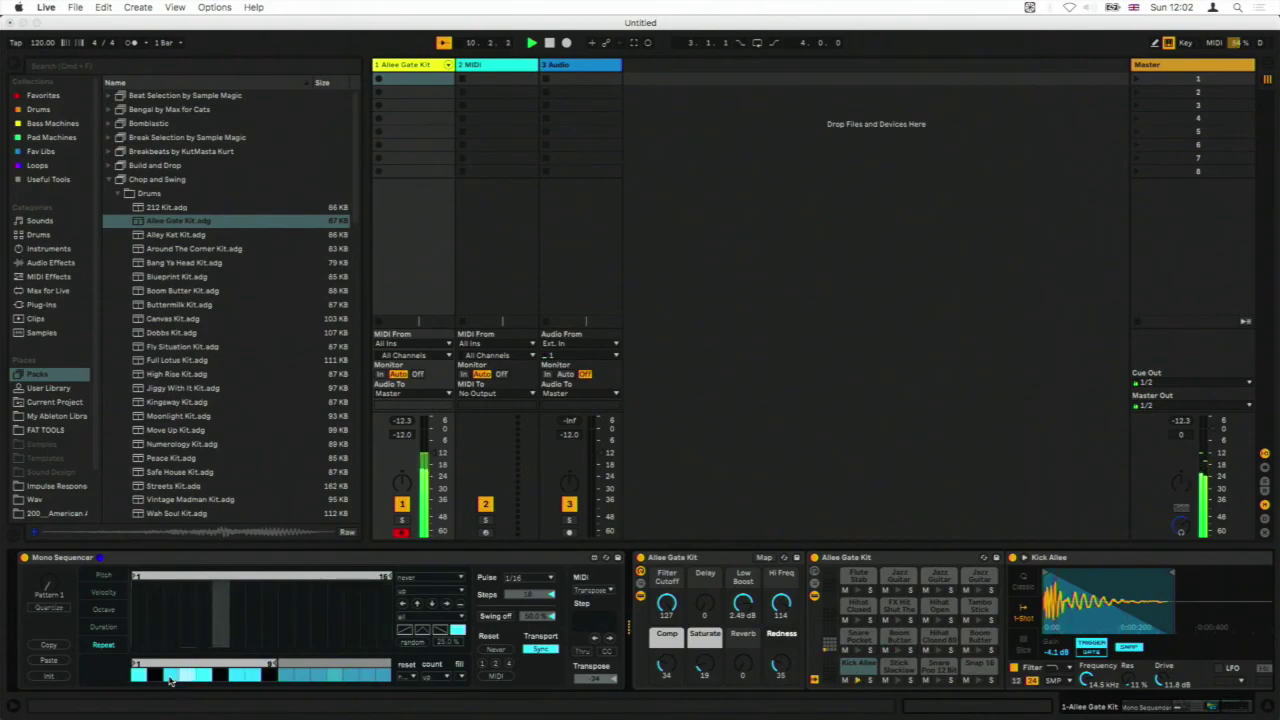